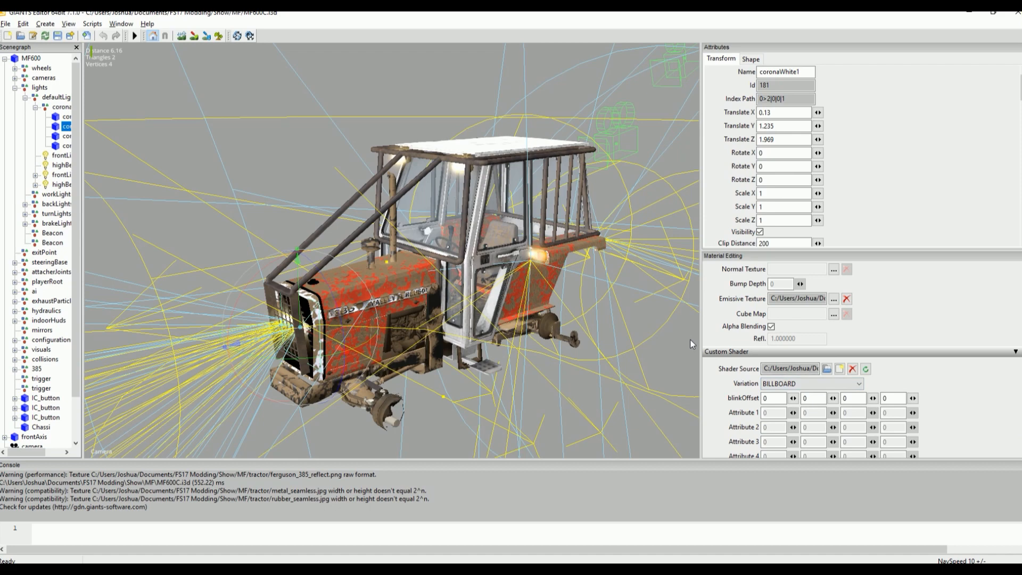
- Close the Attributes and Material Editing windows, and reopen only Material Editing
{"action": "left_click", "coordinate": [123, 24]}
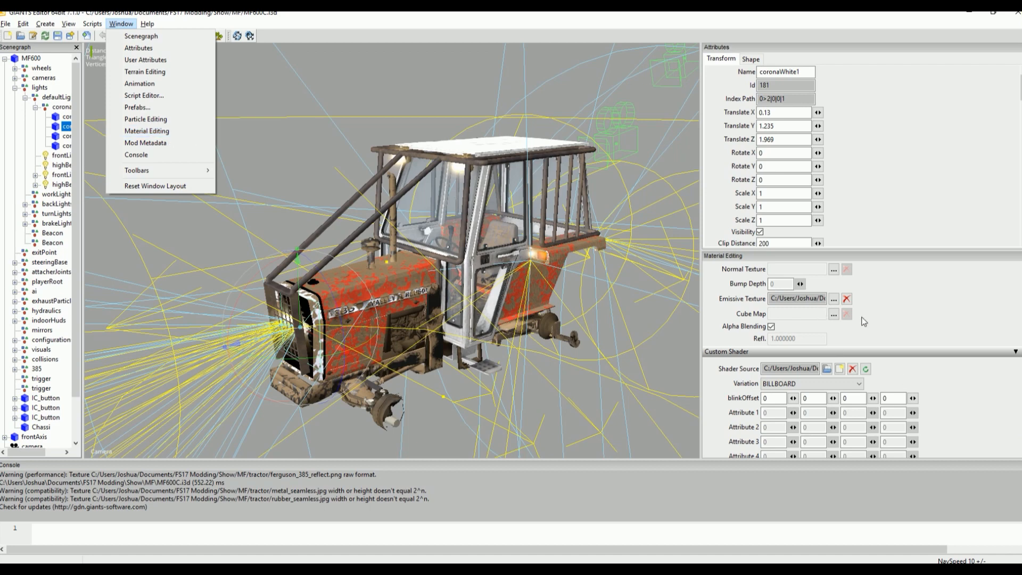
{"action": "left_click", "coordinate": [932, 303]}
{"action": "scroll", "coordinate": [936, 303], "scroll_direction": "up", "scroll_amount": 3}
{"action": "scroll", "coordinate": [936, 314], "scroll_direction": "up", "scroll_amount": 2}
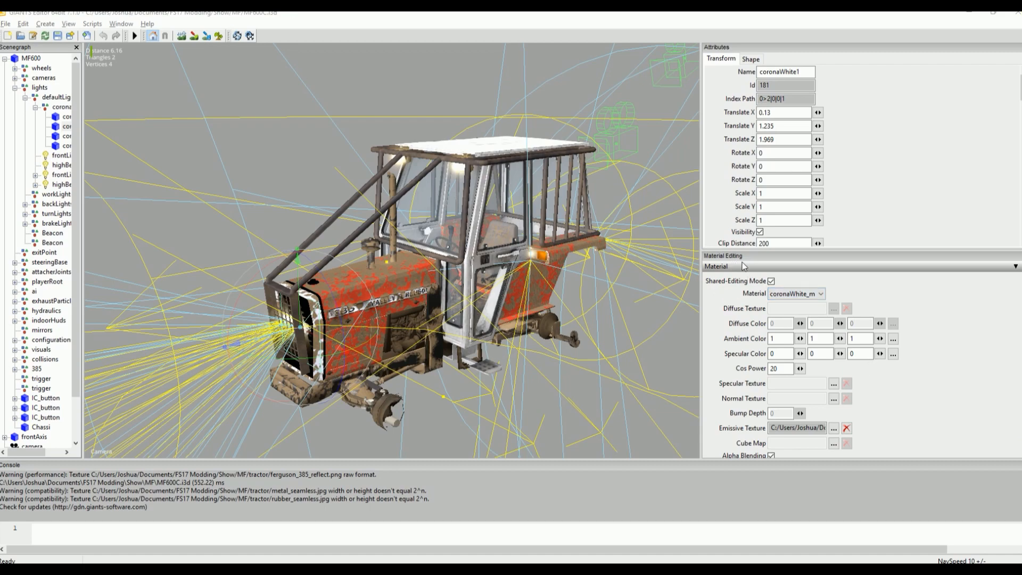
{"action": "left_click", "coordinate": [1021, 48]}
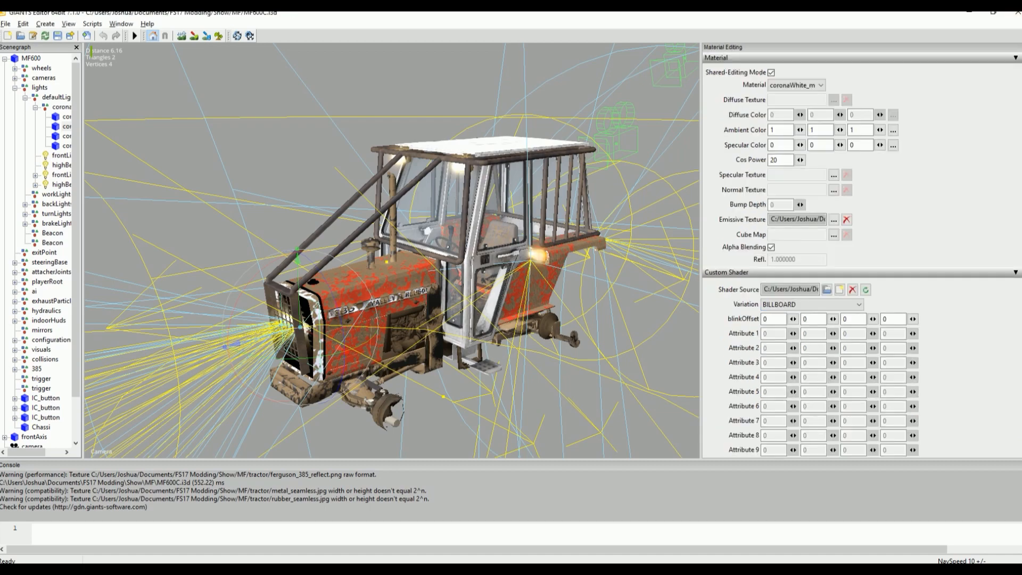
{"action": "left_click", "coordinate": [1020, 48]}
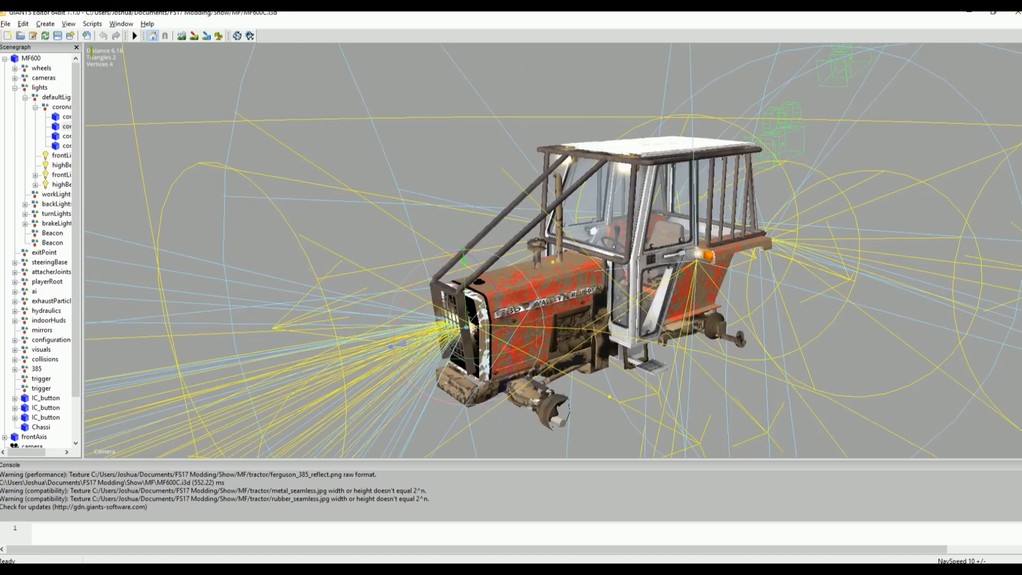
{"action": "left_click", "coordinate": [120, 24]}
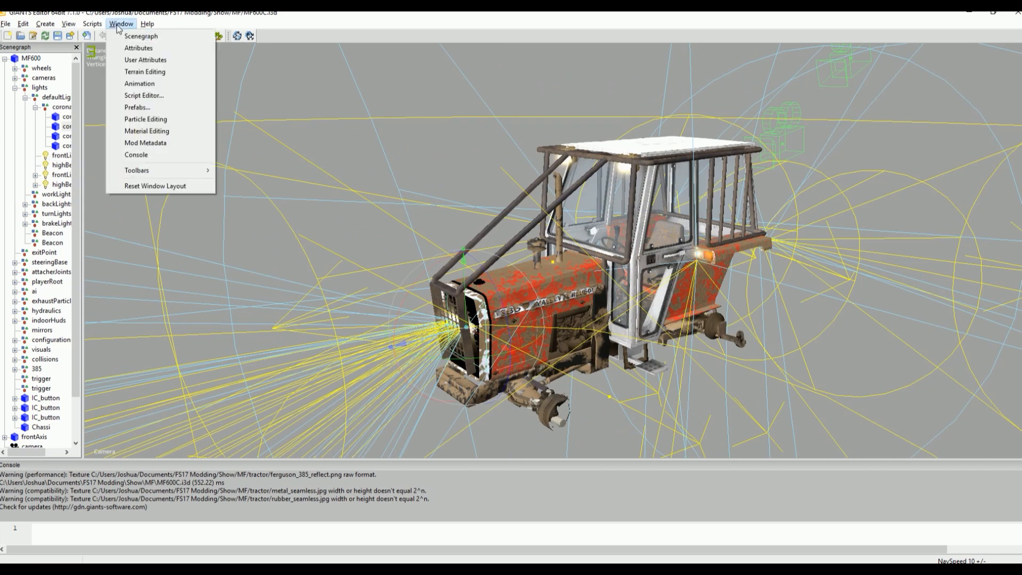
{"action": "left_click", "coordinate": [159, 132]}
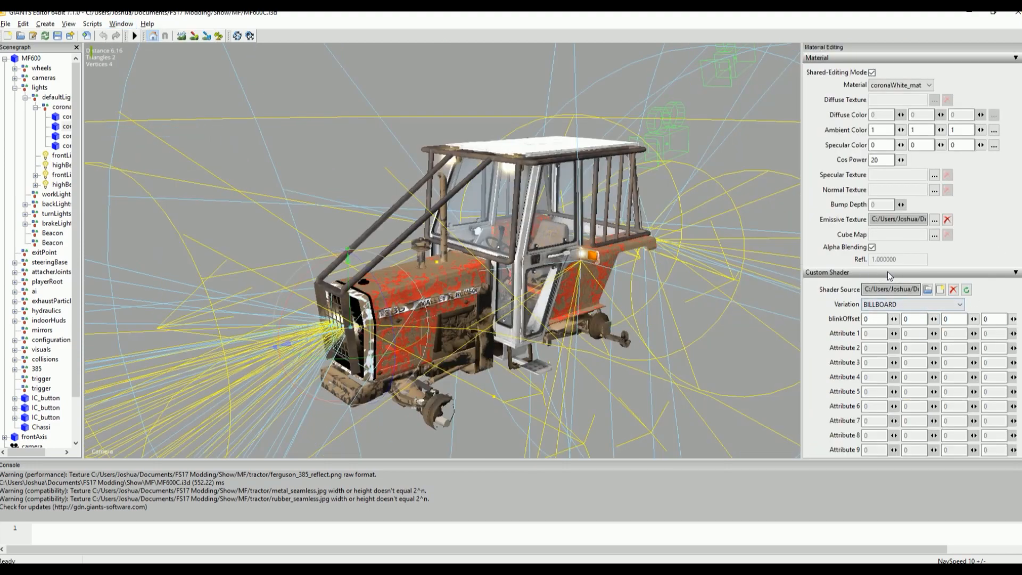
- Collapse the Custom Shader section of the material settings
{"action": "left_click", "coordinate": [1015, 273]}
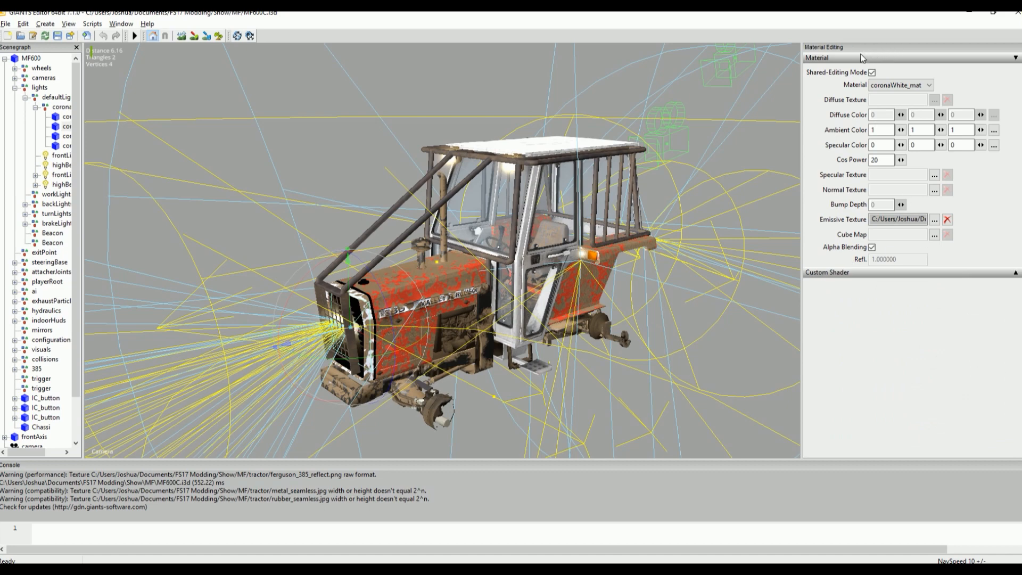
{"action": "left_click", "coordinate": [1015, 274]}
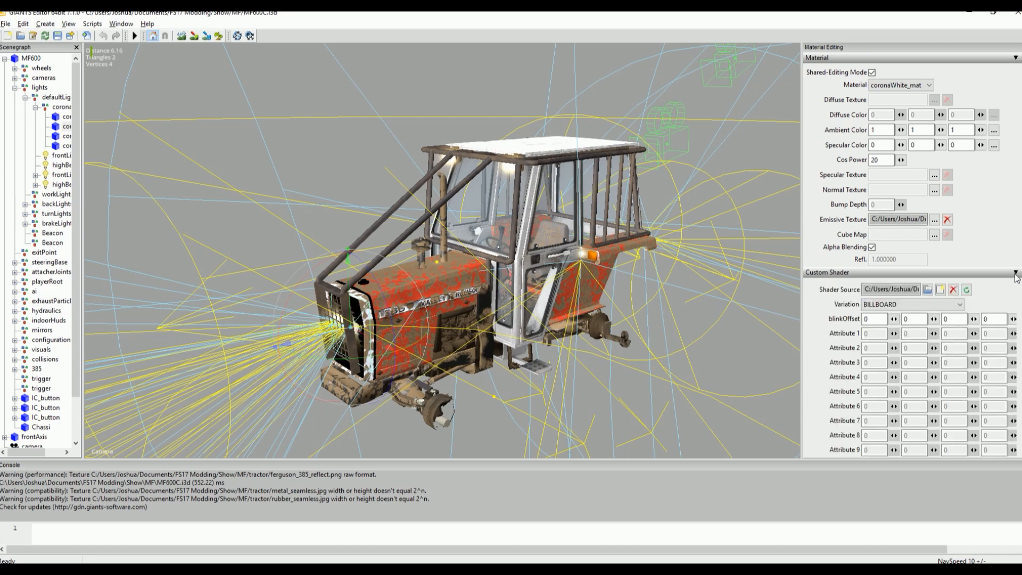
{"action": "left_click", "coordinate": [1015, 273]}
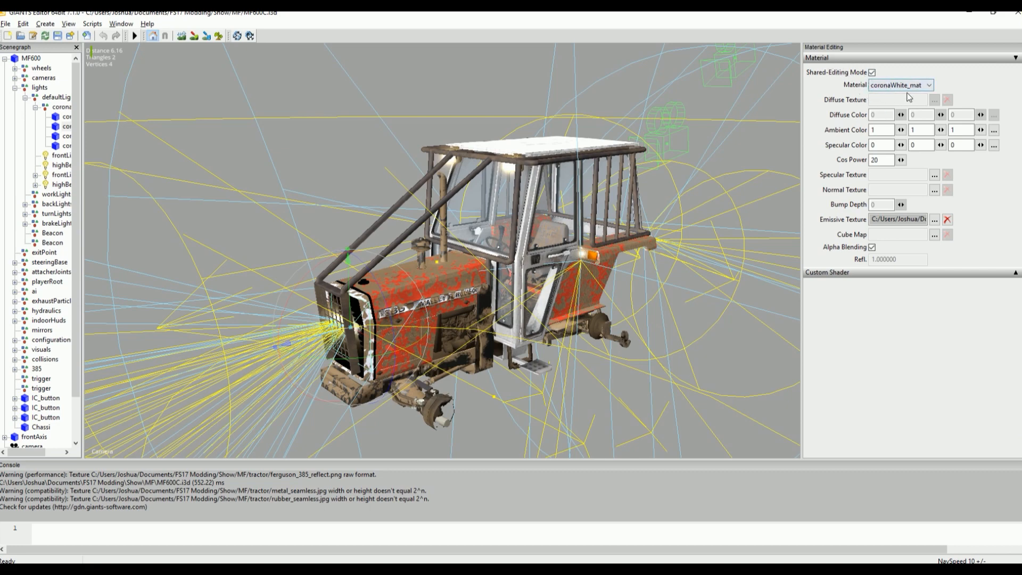
- Go through the corona objects under defaultLights and widen the Scenegraph to fit the full object names
{"action": "left_click", "coordinate": [921, 87]}
{"action": "left_click", "coordinate": [67, 117]}
{"action": "left_click", "coordinate": [67, 126]}
{"action": "left_click", "coordinate": [66, 137]}
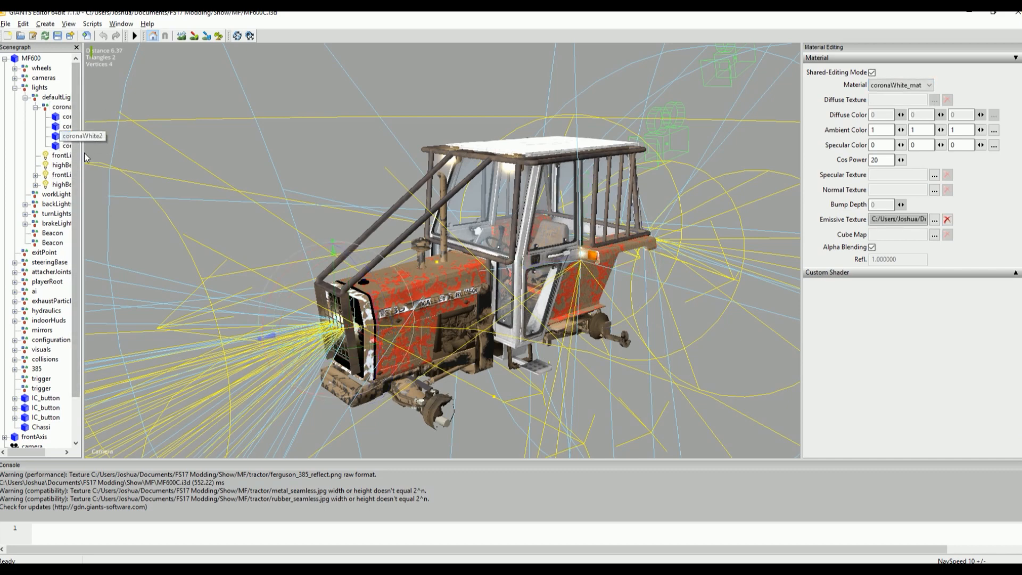
{"action": "left_click_drag", "start_coordinate": [80, 154], "coordinate": [126, 161]}
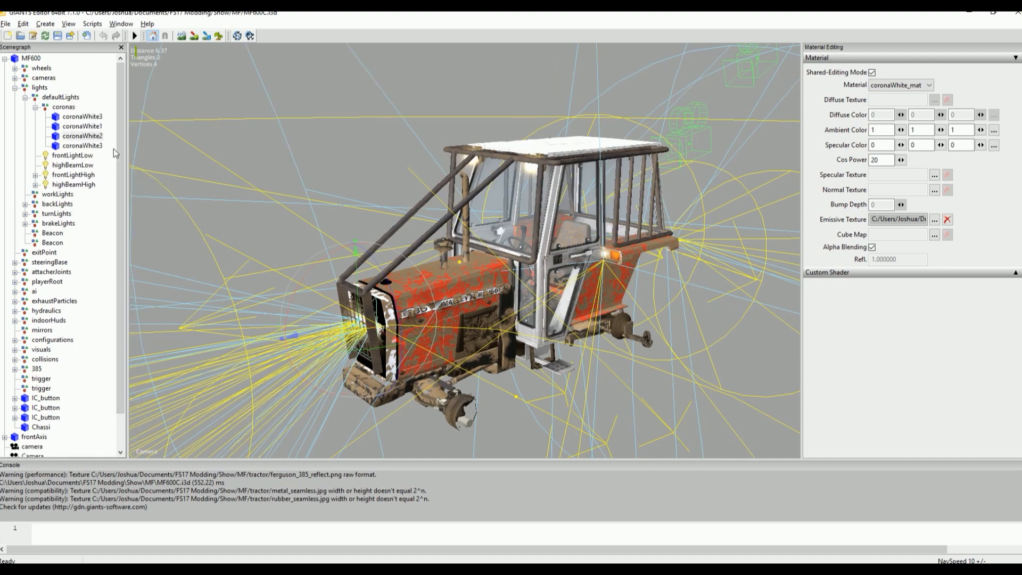
- Examine the first coronaWhite3 light by the turn signal, including its material and emissive texture path
{"action": "left_click", "coordinate": [84, 117]}
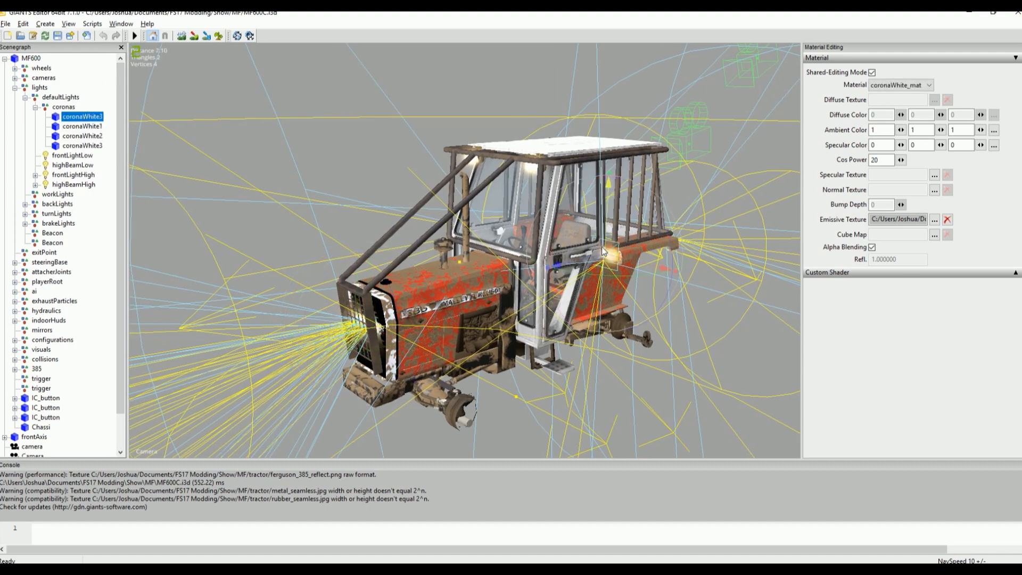
{"action": "middle_click_drag", "start_coordinate": [612, 249], "coordinate": [597, 271], "text": "alt"}
{"action": "scroll", "coordinate": [639, 250], "scroll_direction": "up", "scroll_amount": 10}
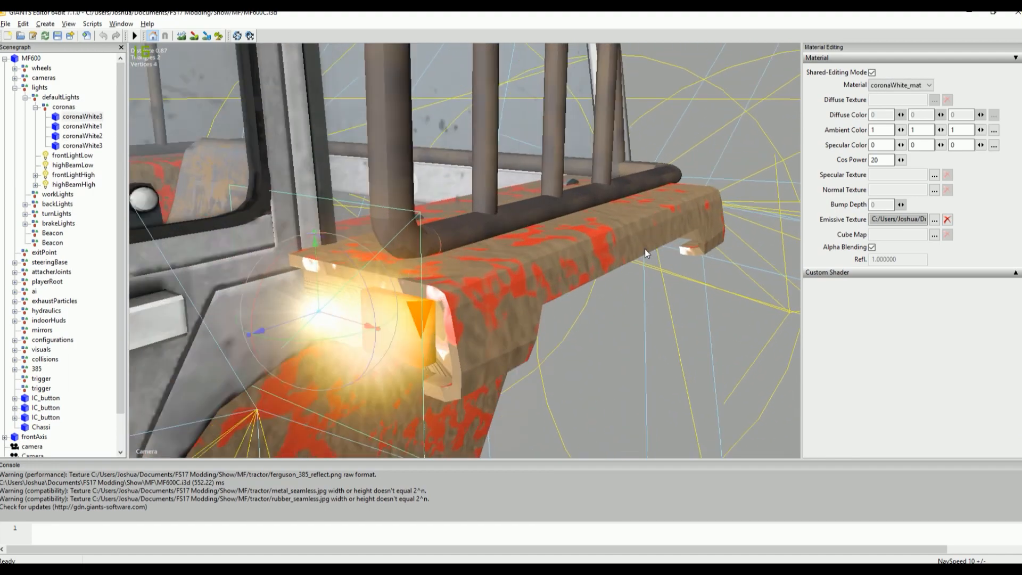
{"action": "left_click", "coordinate": [526, 285]}
{"action": "left_click", "coordinate": [83, 117]}
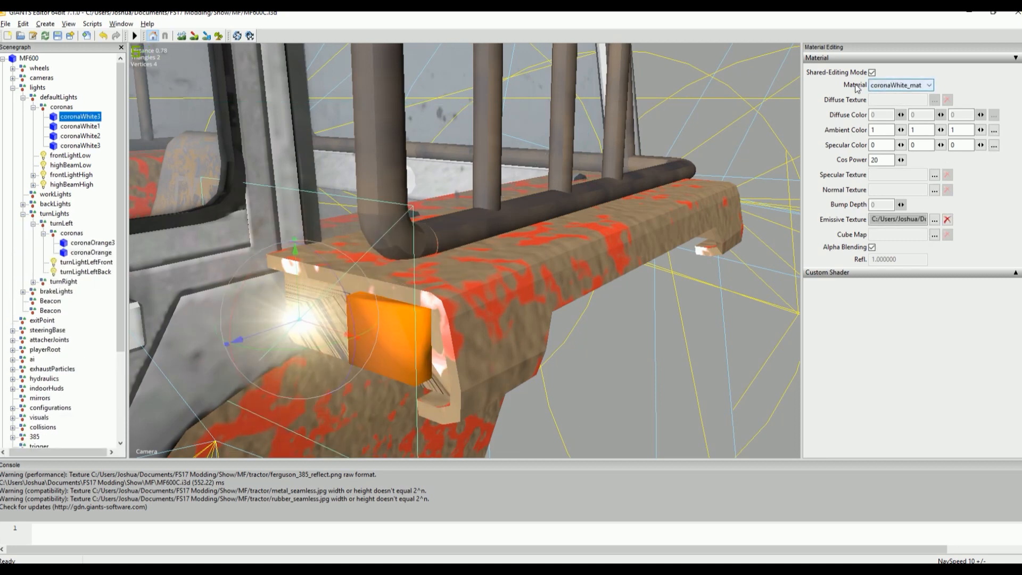
{"action": "left_click", "coordinate": [888, 85]}
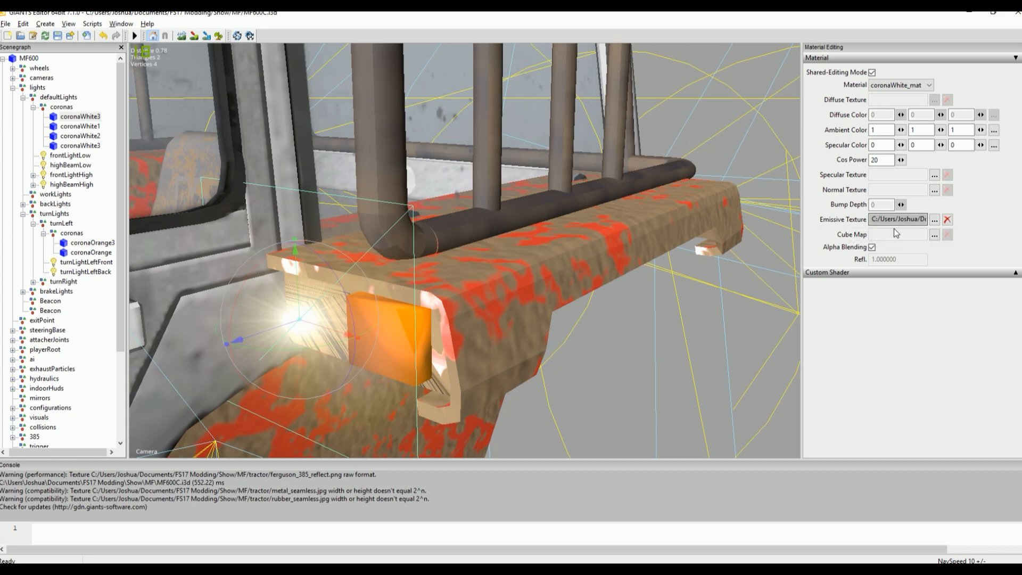
{"action": "left_click_drag", "start_coordinate": [884, 220], "coordinate": [950, 222]}
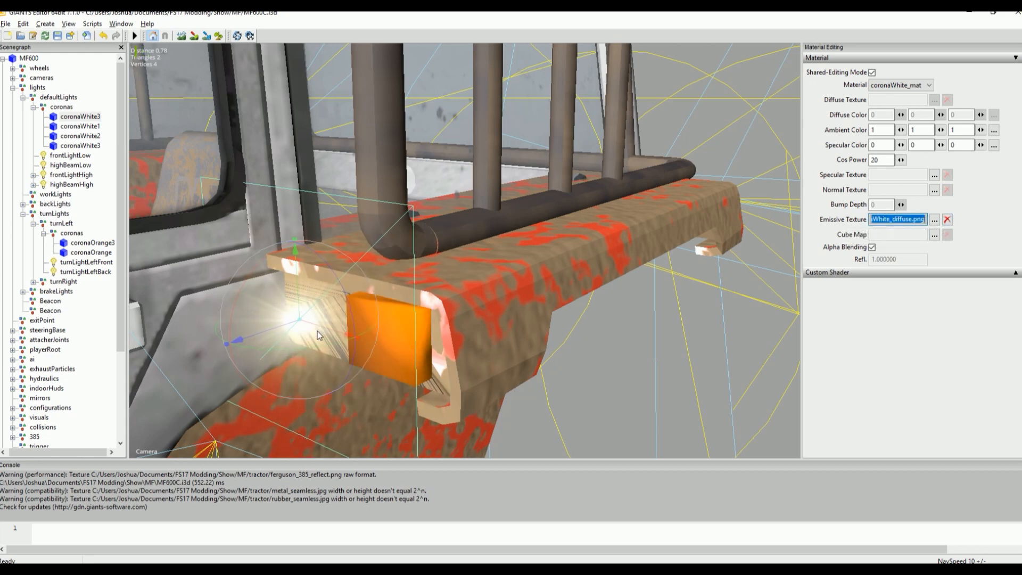
{"action": "left_click", "coordinate": [84, 117]}
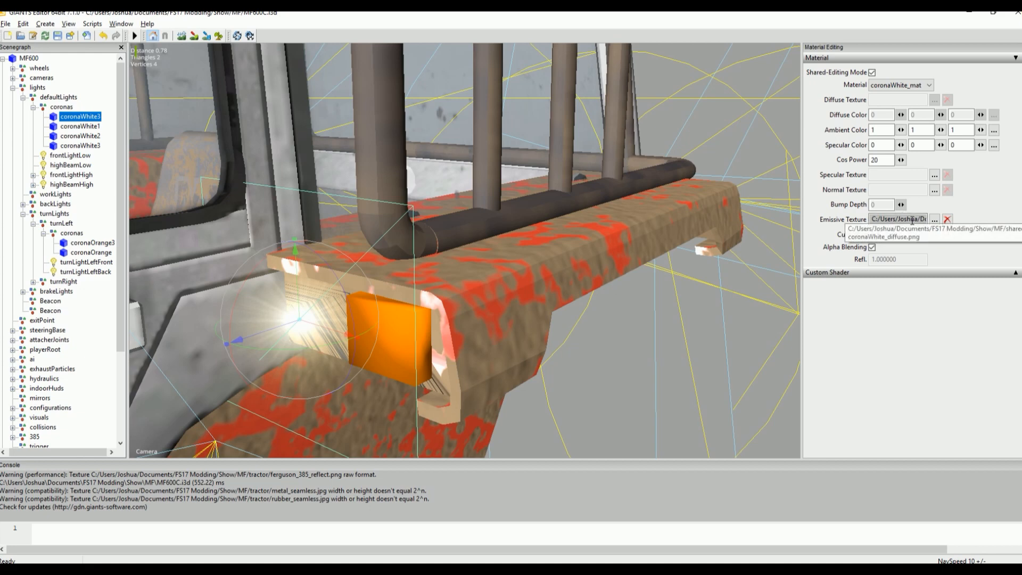
- Collapse the lights group, expand visuals, and frame the Vis object in the viewport
{"action": "left_click_drag", "start_coordinate": [122, 270], "coordinate": [122, 354]}
{"action": "key", "text": "ctrl+x"}
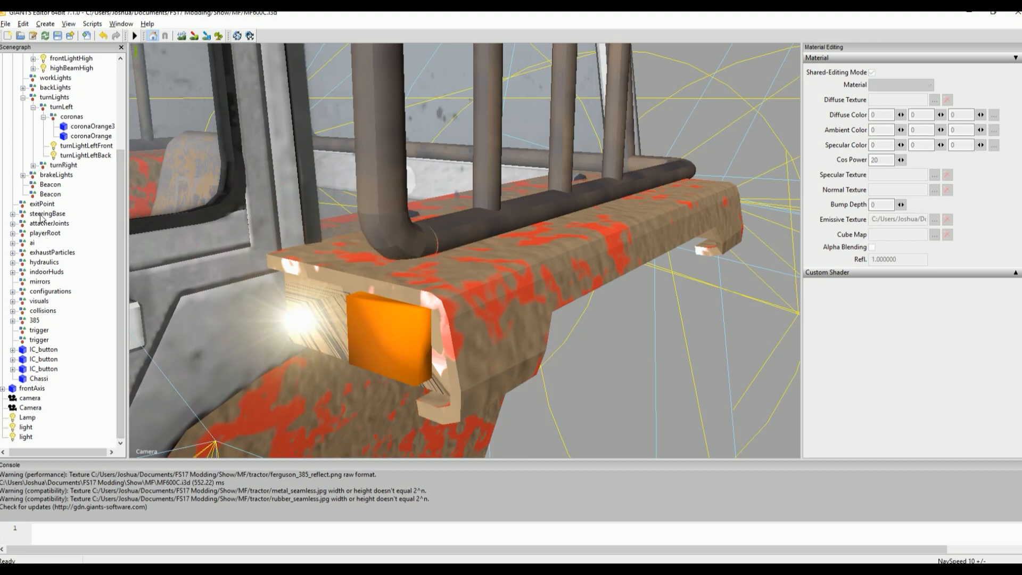
{"action": "scroll", "coordinate": [47, 220], "scroll_direction": "up", "scroll_amount": 4}
{"action": "left_click", "coordinate": [14, 86]}
{"action": "left_click", "coordinate": [48, 204]}
{"action": "left_click", "coordinate": [15, 194]}
{"action": "left_click", "coordinate": [46, 204]}
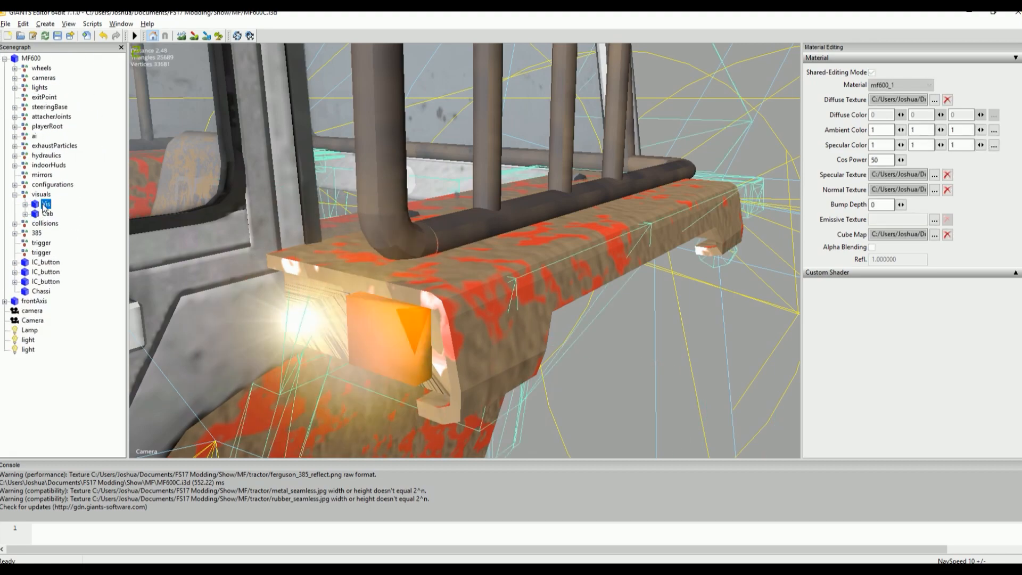
{"action": "key", "text": "f"}
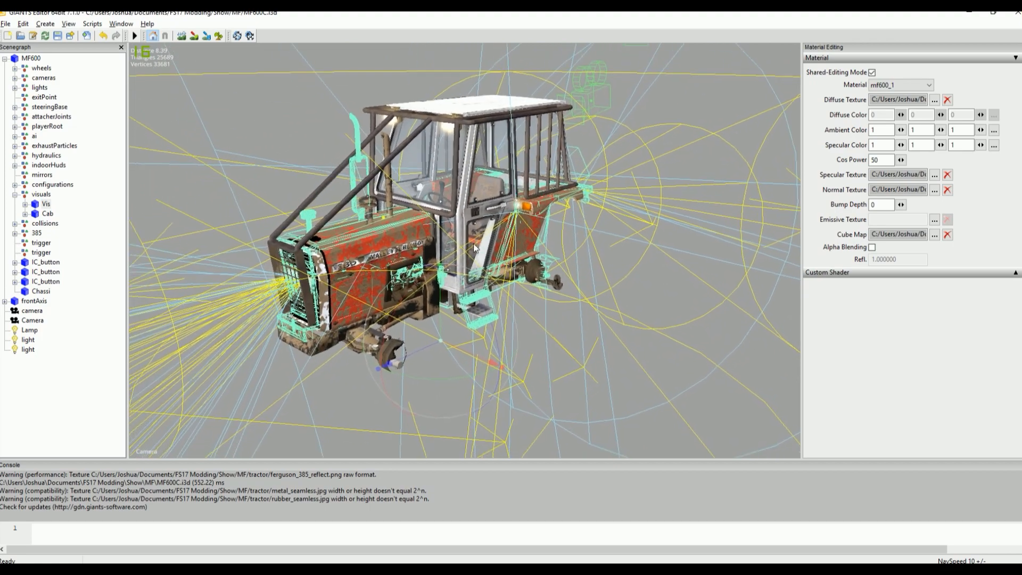
- Expand the Vis and 385 groups and select the body mesh under 385
{"action": "left_click", "coordinate": [47, 214]}
{"action": "left_click", "coordinate": [25, 204]}
{"action": "left_click", "coordinate": [45, 214]}
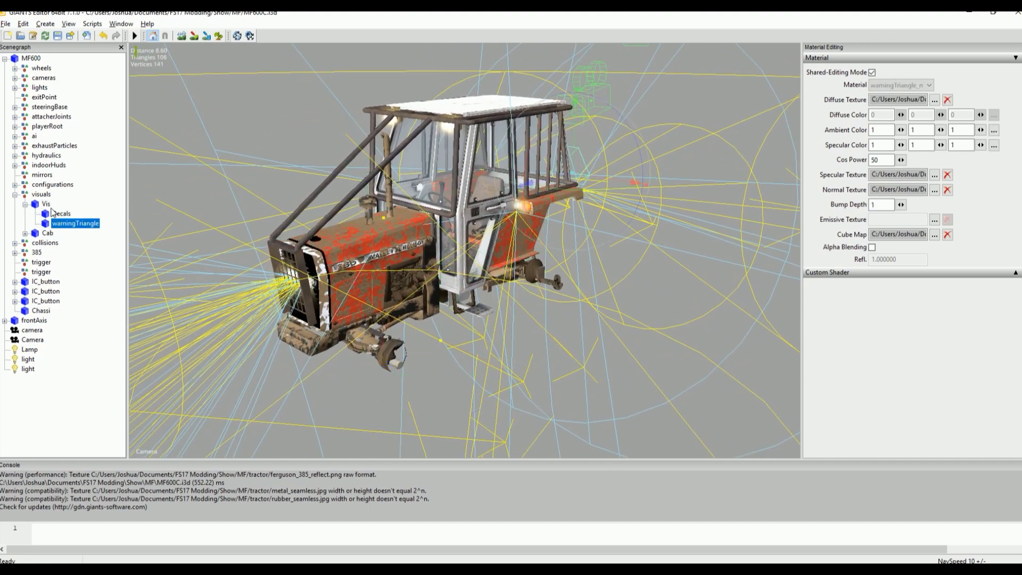
{"action": "left_click", "coordinate": [24, 252]}
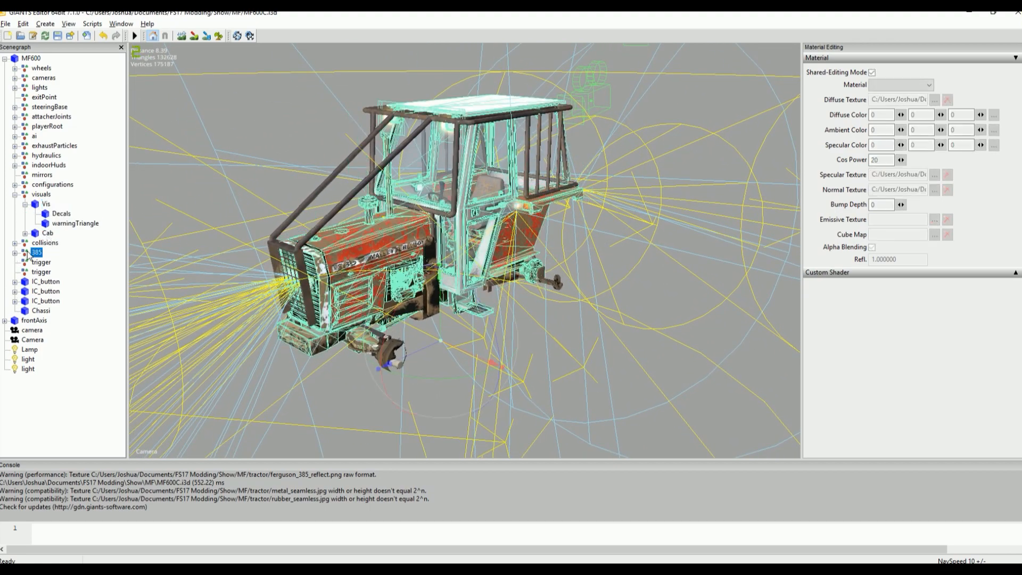
{"action": "left_click", "coordinate": [15, 252]}
{"action": "left_click", "coordinate": [58, 243]}
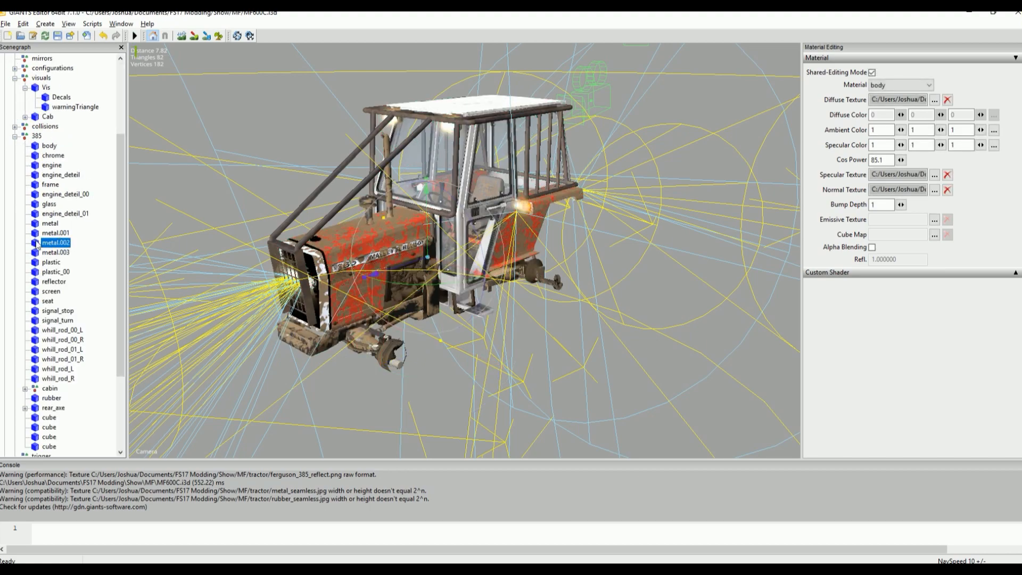
{"action": "left_click", "coordinate": [49, 146]}
- Examine the selected body mesh on the tractor and the material assigned to it
{"action": "scroll", "coordinate": [614, 263], "scroll_direction": "up", "scroll_amount": 3}
{"action": "scroll", "coordinate": [623, 256], "scroll_direction": "up", "scroll_amount": 6}
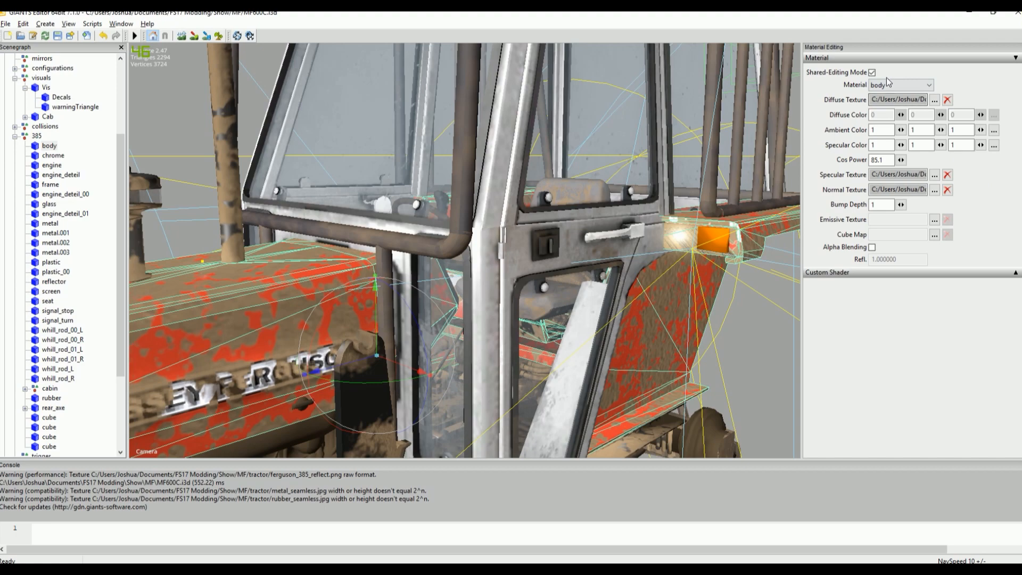
{"action": "left_click", "coordinate": [899, 87]}
{"action": "left_click", "coordinate": [900, 94]}
{"action": "scroll", "coordinate": [471, 270], "scroll_direction": "down", "scroll_amount": 5}
{"action": "scroll", "coordinate": [470, 270], "scroll_direction": "down", "scroll_amount": 3}
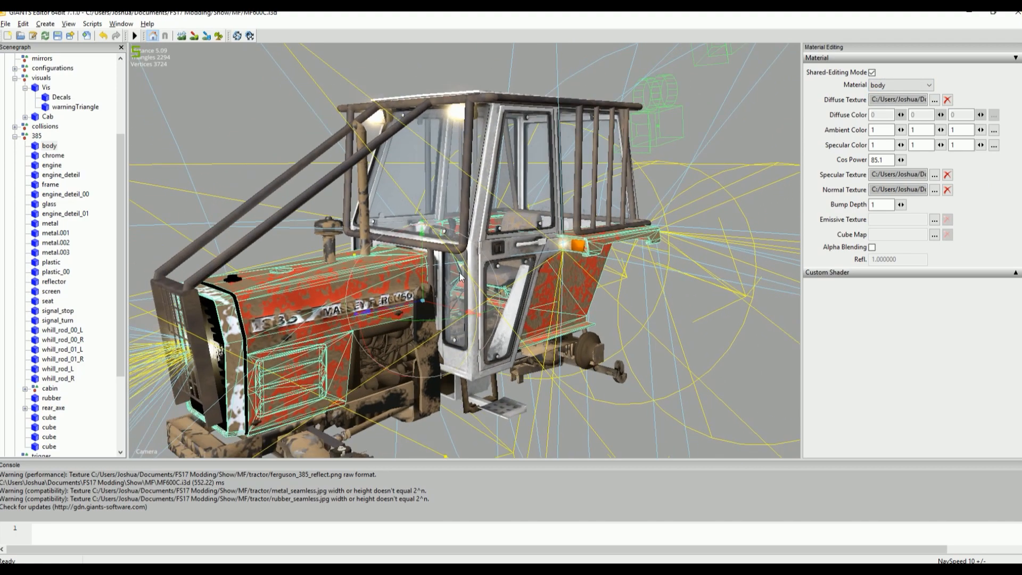
{"action": "scroll", "coordinate": [381, 270], "scroll_direction": "up", "scroll_amount": 5}
{"action": "scroll", "coordinate": [366, 276], "scroll_direction": "down", "scroll_amount": 3}
{"action": "scroll", "coordinate": [366, 276], "scroll_direction": "down", "scroll_amount": 4}
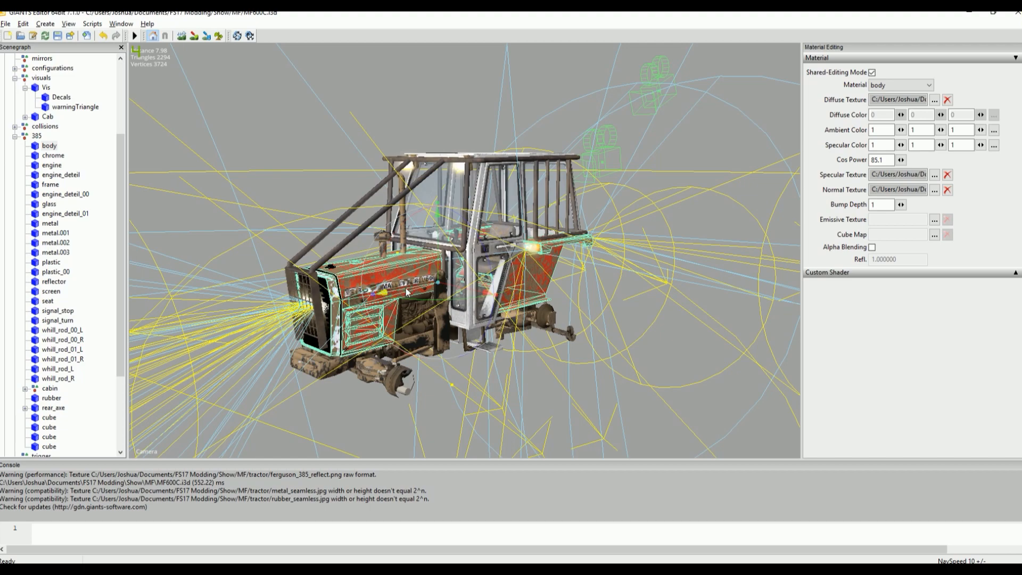
- View the body material's diffuse texture and its specular texture, closing each viewer
{"action": "left_click", "coordinate": [935, 101]}
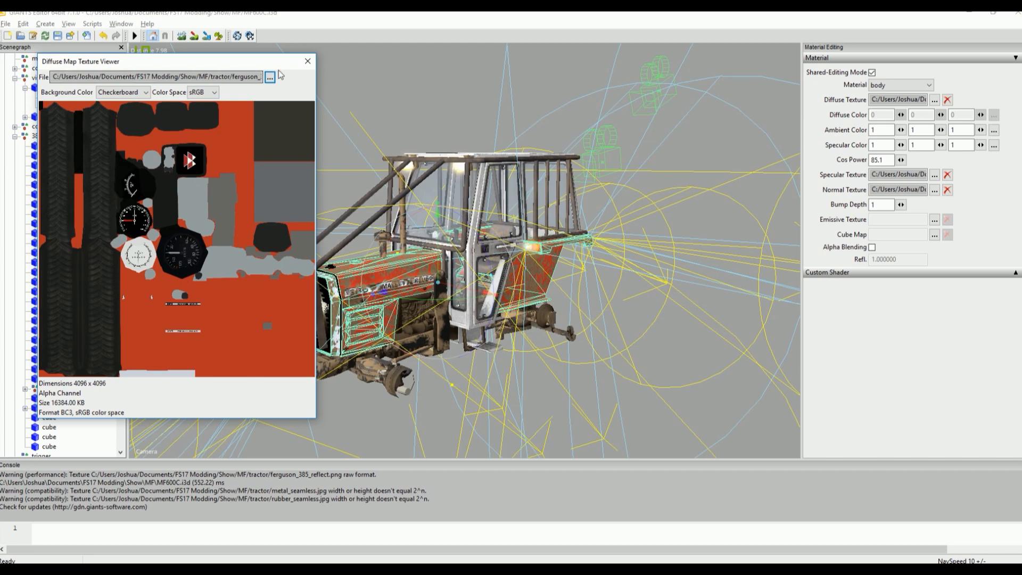
{"action": "left_click", "coordinate": [308, 61]}
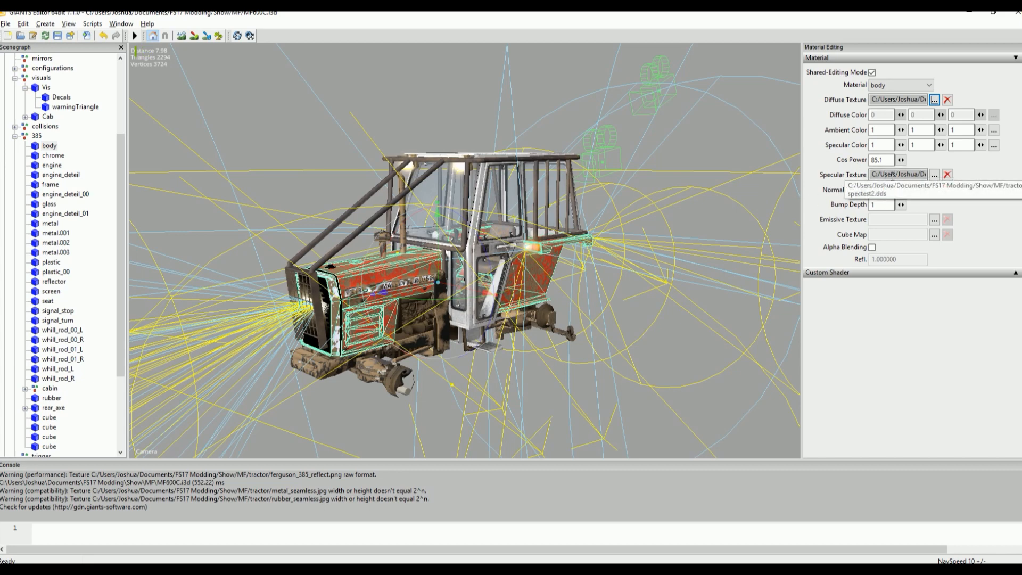
{"action": "double_click", "coordinate": [927, 174]}
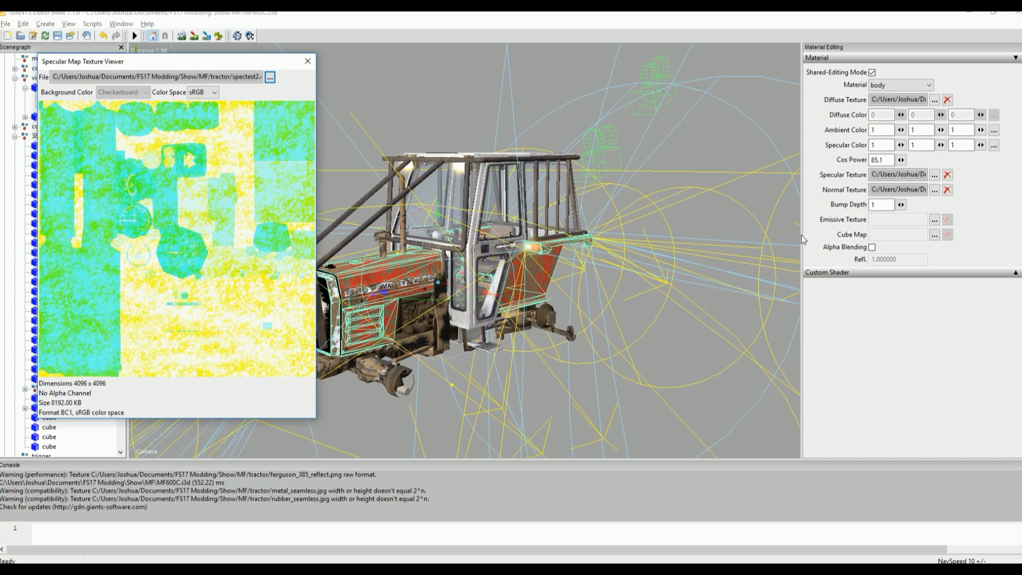
{"action": "left_click", "coordinate": [307, 63]}
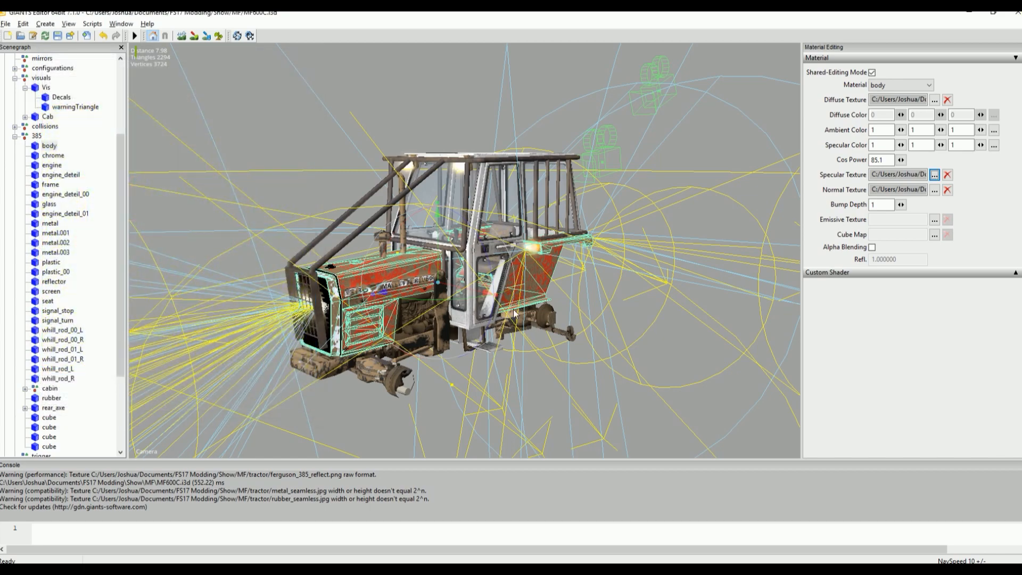
- Remove the body material's specular texture and open the file browser to choose a replacement
{"action": "scroll", "coordinate": [520, 315], "scroll_direction": "up", "scroll_amount": 3}
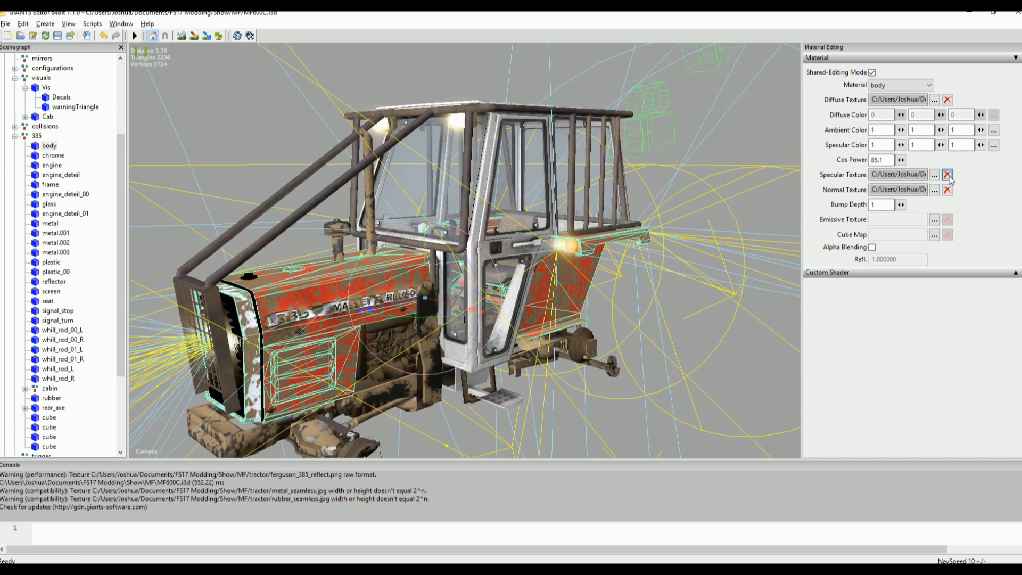
{"action": "left_click", "coordinate": [946, 175]}
{"action": "left_click", "coordinate": [935, 176]}
{"action": "left_click", "coordinate": [268, 77]}
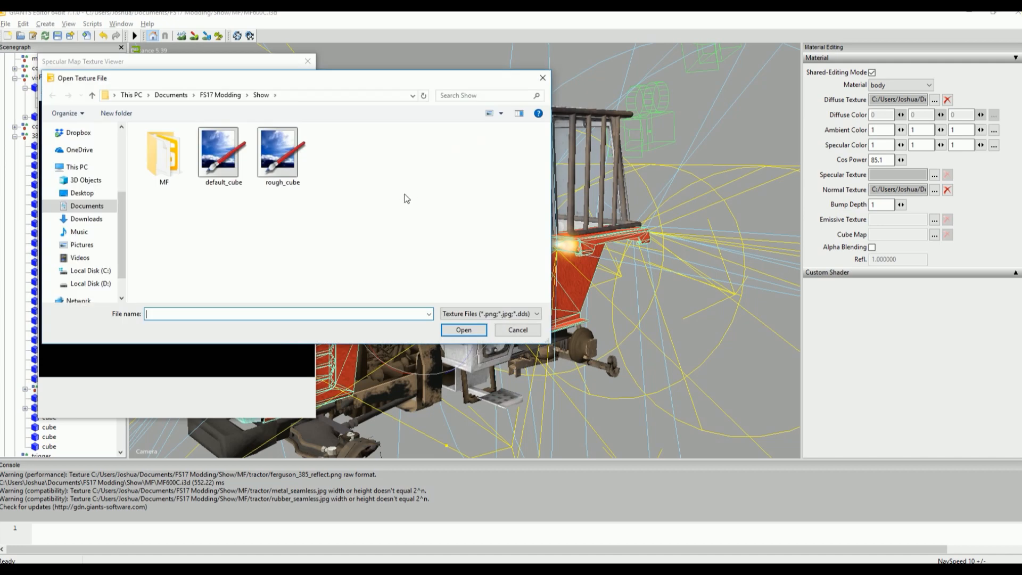
- Assign the spectest2 file from the MF/tractor folder as the body material's specular texture and close the texture viewer
{"action": "double_click", "coordinate": [165, 158]}
{"action": "double_click", "coordinate": [169, 213]}
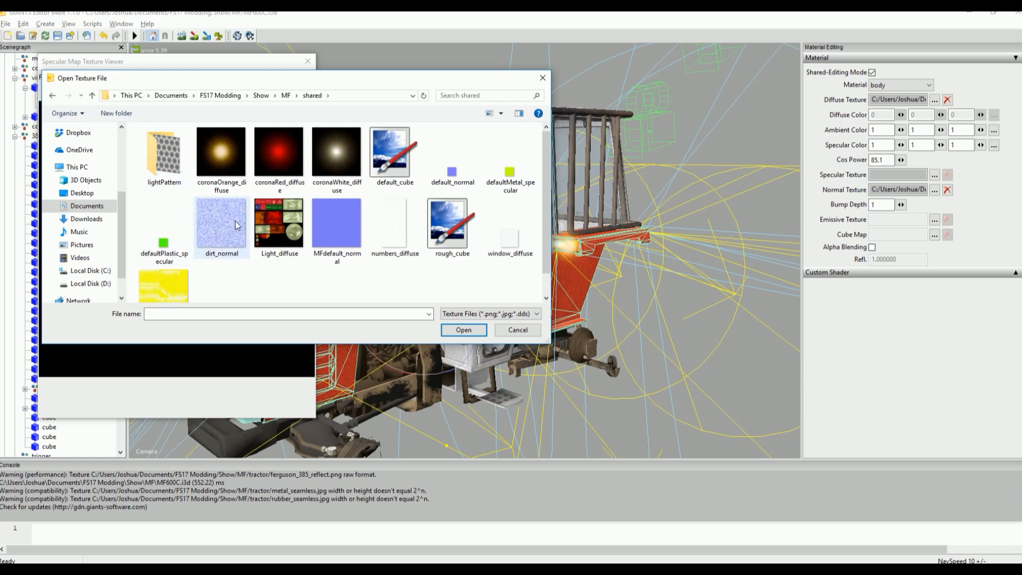
{"action": "scroll", "coordinate": [216, 223], "scroll_direction": "down", "scroll_amount": 1}
{"action": "scroll", "coordinate": [290, 194], "scroll_direction": "up", "scroll_amount": 1}
{"action": "left_click", "coordinate": [286, 95]}
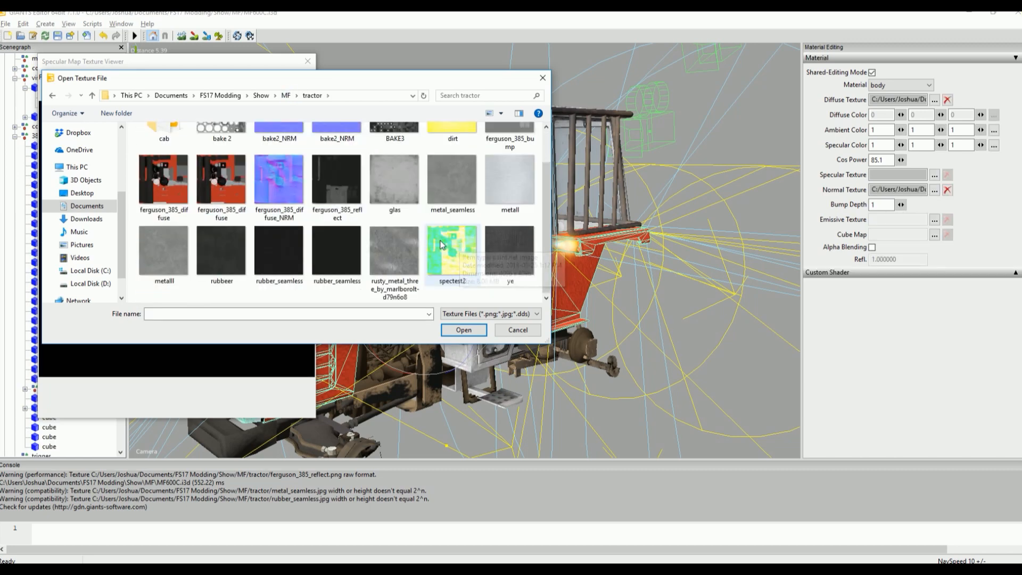
{"action": "left_click", "coordinate": [459, 251]}
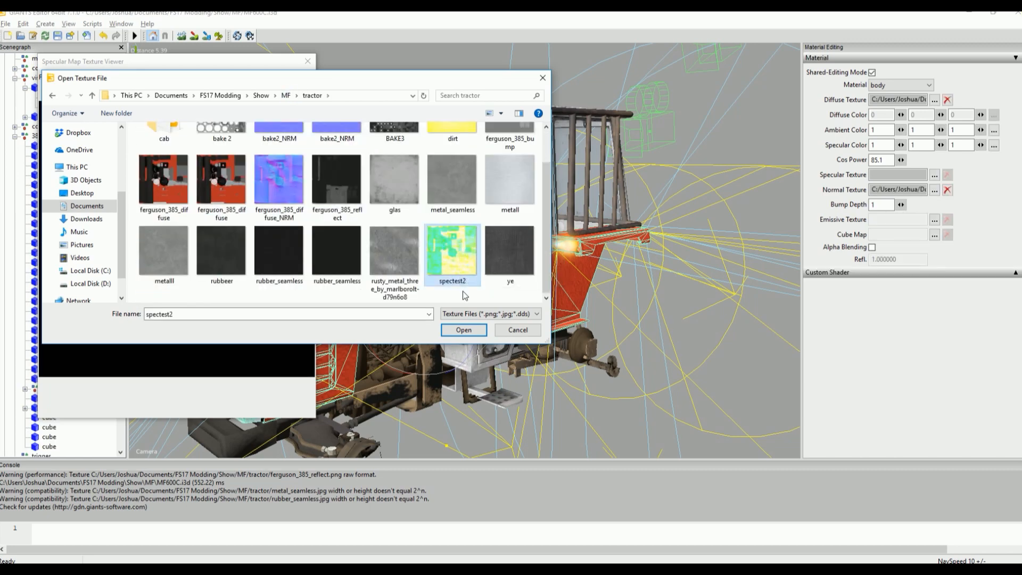
{"action": "left_click", "coordinate": [463, 329]}
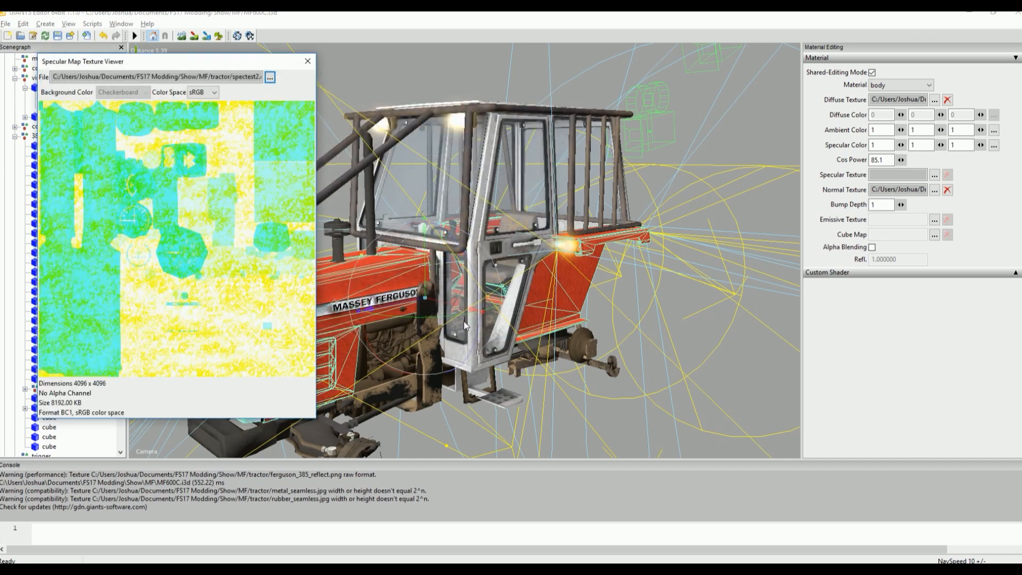
{"action": "left_click", "coordinate": [308, 61]}
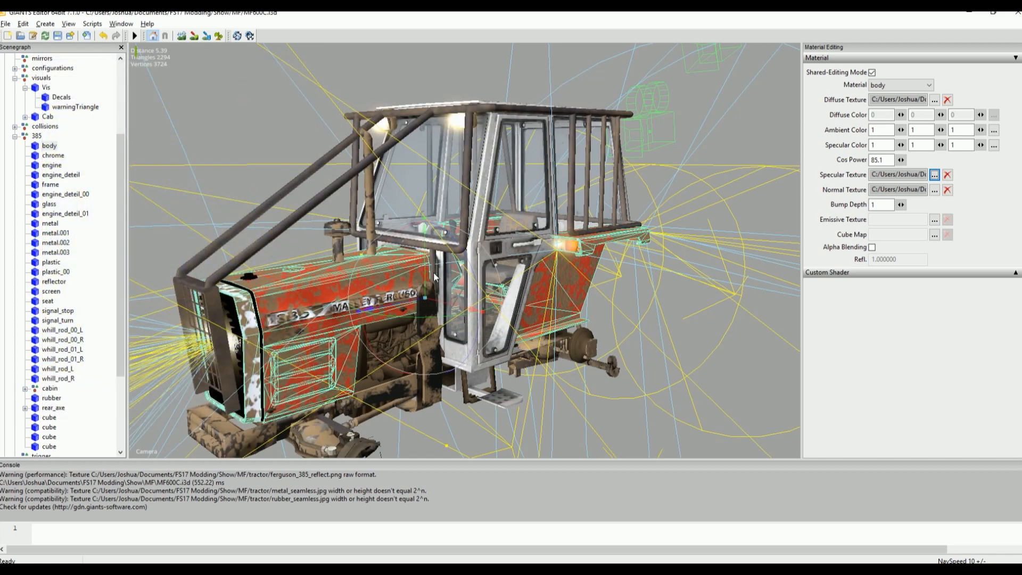
- Examine the body finish up close and the body material's custom shader settings, collapsing the shader section when done
{"action": "scroll", "coordinate": [446, 318], "scroll_direction": "up", "scroll_amount": 10}
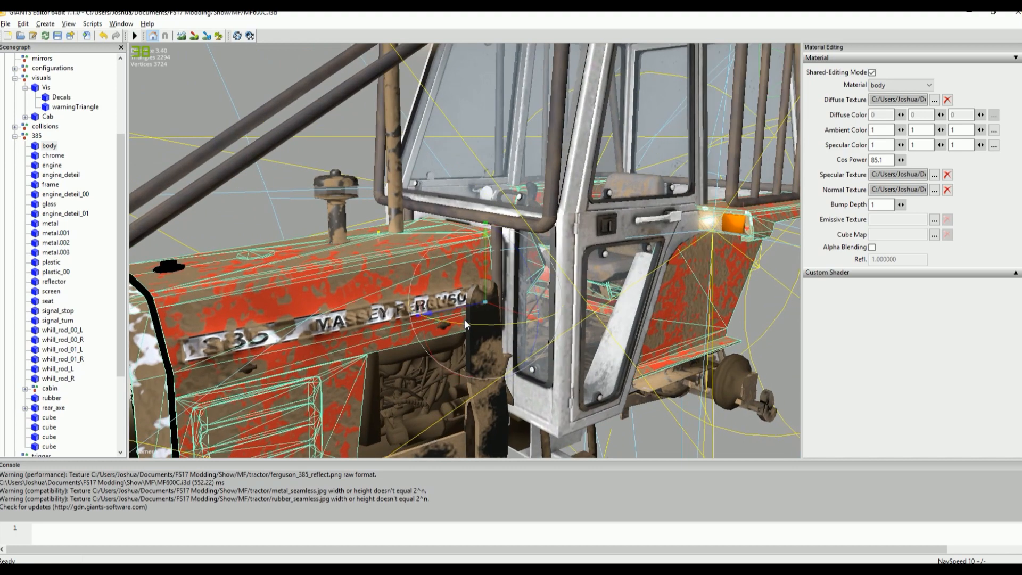
{"action": "scroll", "coordinate": [485, 327], "scroll_direction": "down", "scroll_amount": 7}
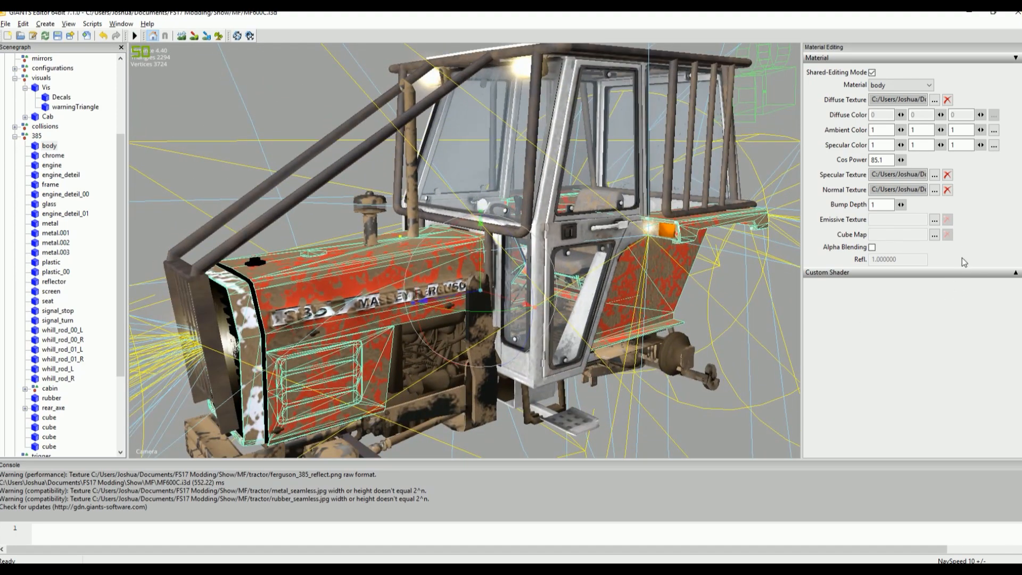
{"action": "left_click", "coordinate": [1016, 273]}
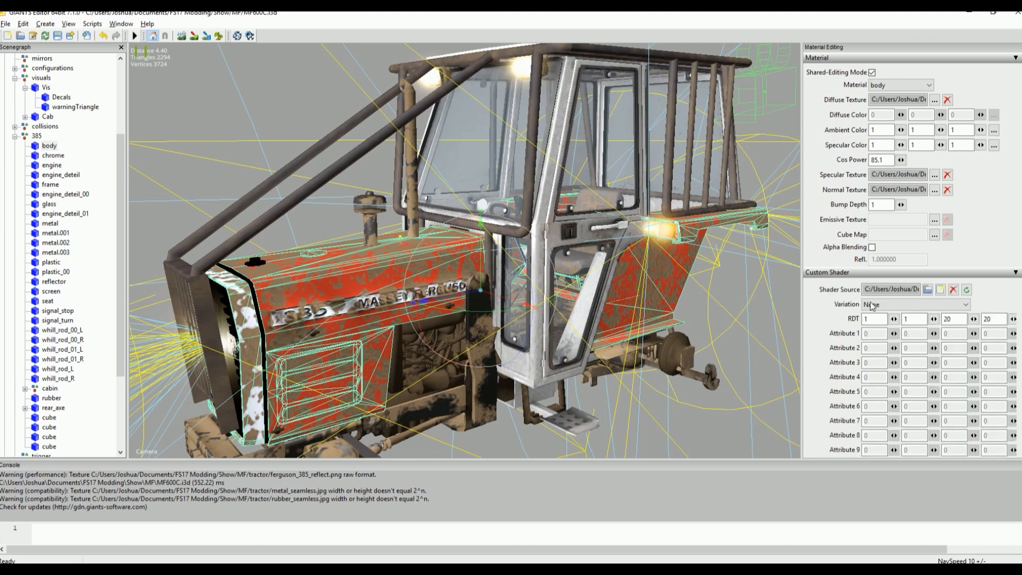
{"action": "left_click", "coordinate": [1016, 273]}
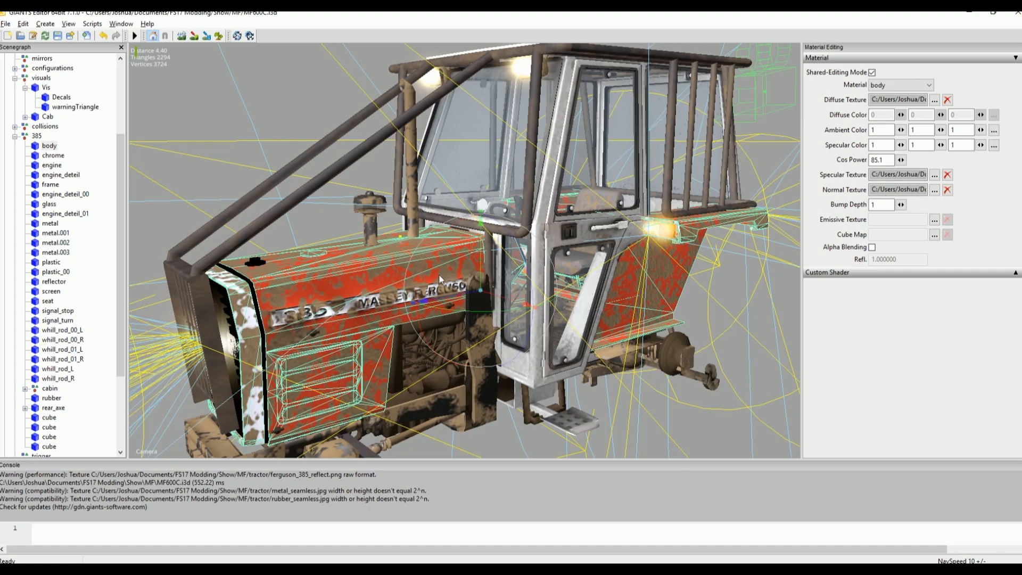
- Examine the lettering and paint on the hood up close, and view the body material's normal texture, closing its viewer
{"action": "scroll", "coordinate": [487, 266], "scroll_direction": "up", "scroll_amount": 10}
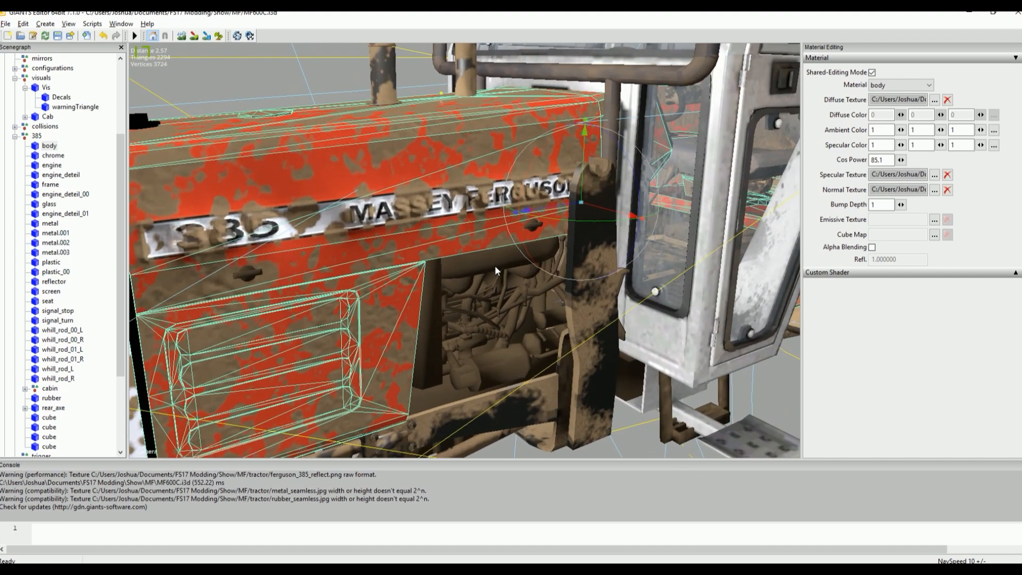
{"action": "scroll", "coordinate": [503, 253], "scroll_direction": "up", "scroll_amount": 3}
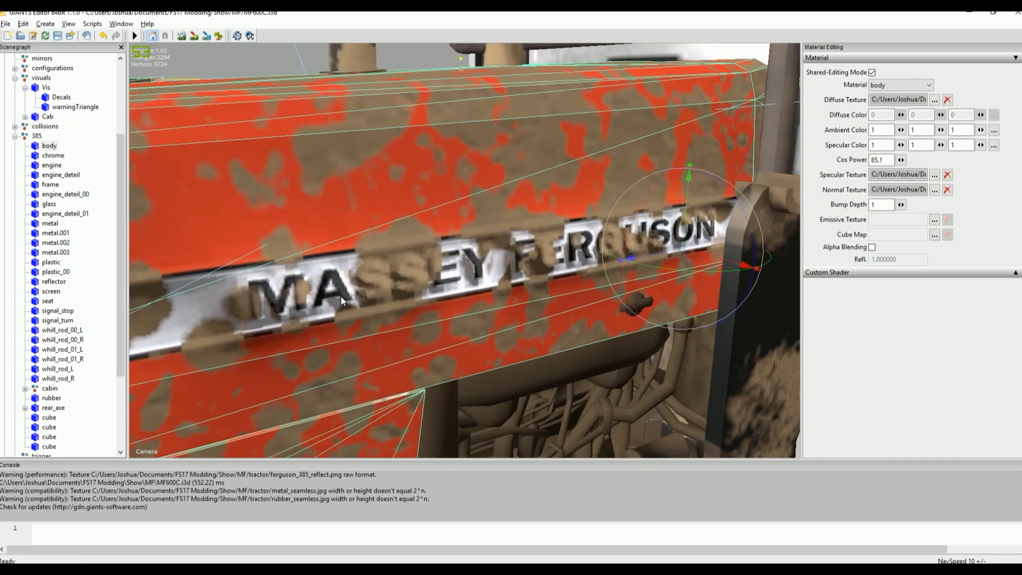
{"action": "left_click_drag", "start_coordinate": [490, 288], "coordinate": [447, 295], "text": "alt"}
{"action": "left_click_drag", "start_coordinate": [402, 269], "coordinate": [335, 274], "text": "alt"}
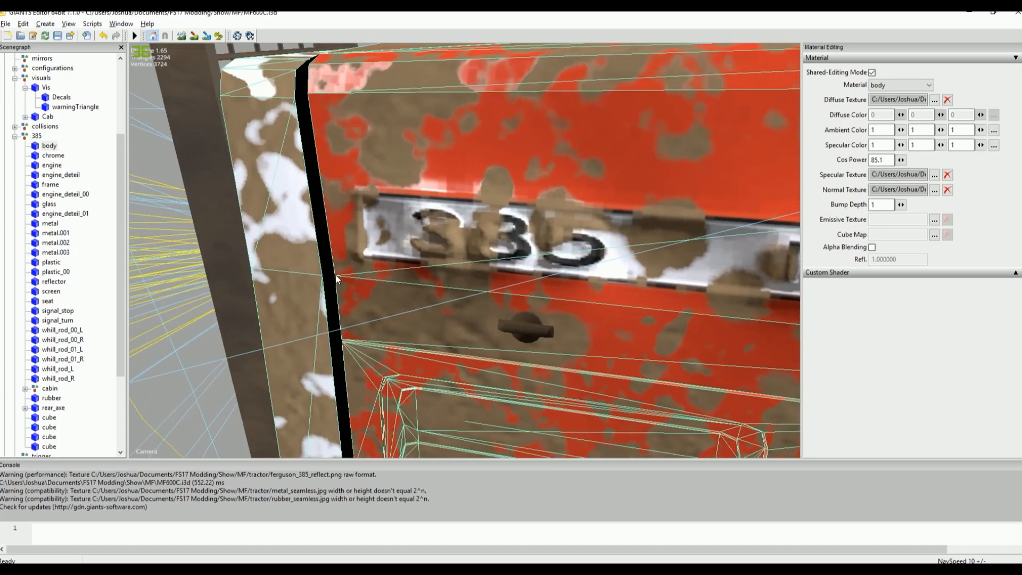
{"action": "left_click_drag", "start_coordinate": [484, 251], "coordinate": [585, 242], "text": "alt"}
{"action": "scroll", "coordinate": [573, 240], "scroll_direction": "down", "scroll_amount": 12}
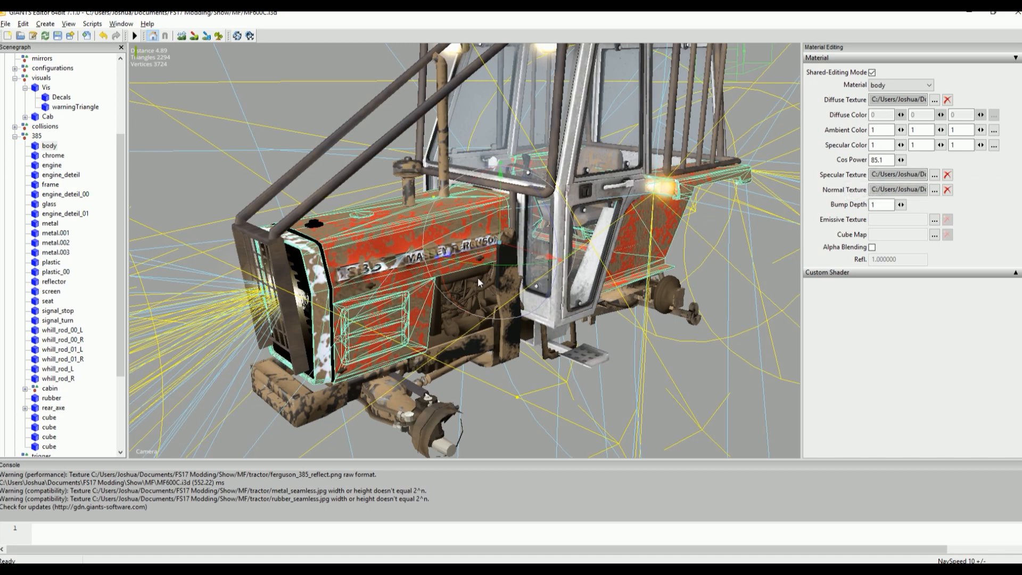
{"action": "left_click", "coordinate": [934, 191]}
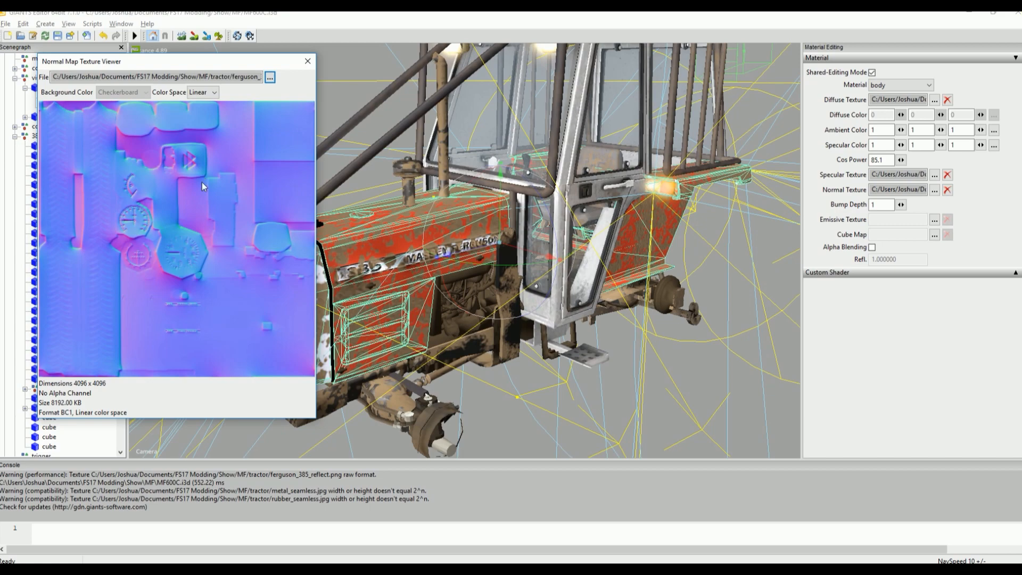
{"action": "left_click", "coordinate": [308, 61]}
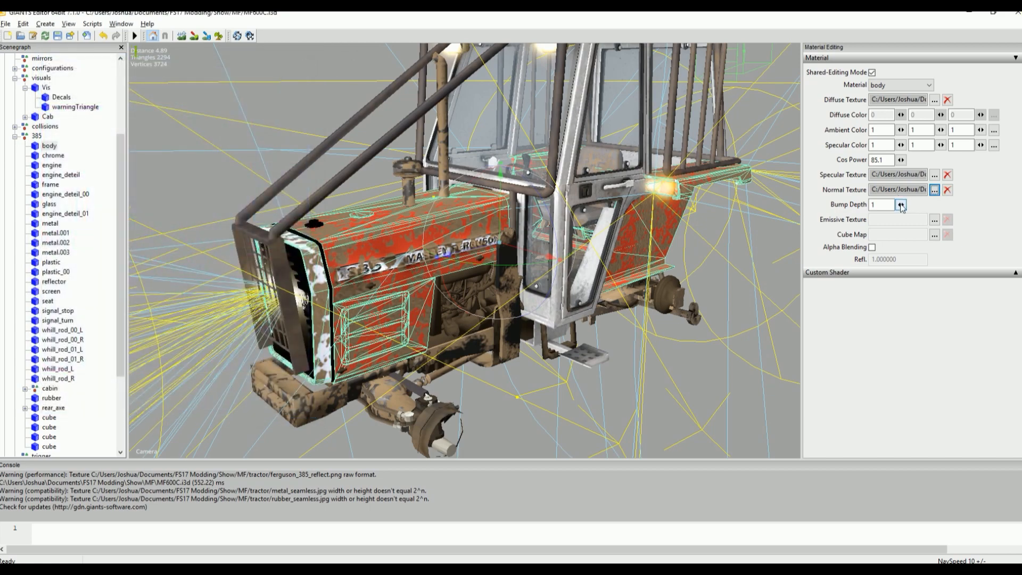
- Raise the body material's bump depth to about 8.09 and check the effect on the hood lettering
{"action": "left_click", "coordinate": [901, 205]}
{"action": "left_click_drag", "start_coordinate": [881, 218], "coordinate": [917, 219]}
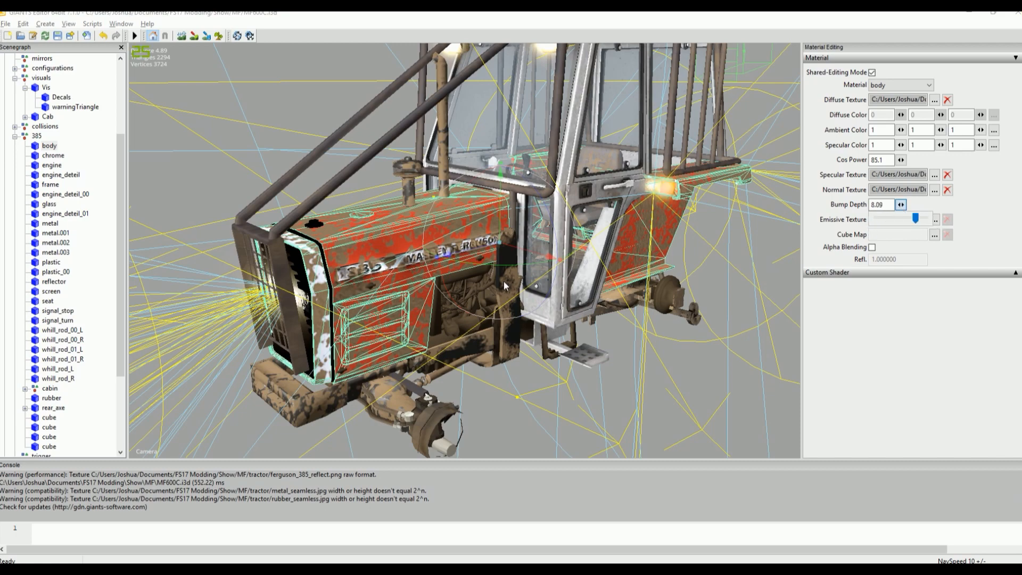
{"action": "scroll", "coordinate": [511, 283], "scroll_direction": "up", "scroll_amount": 5}
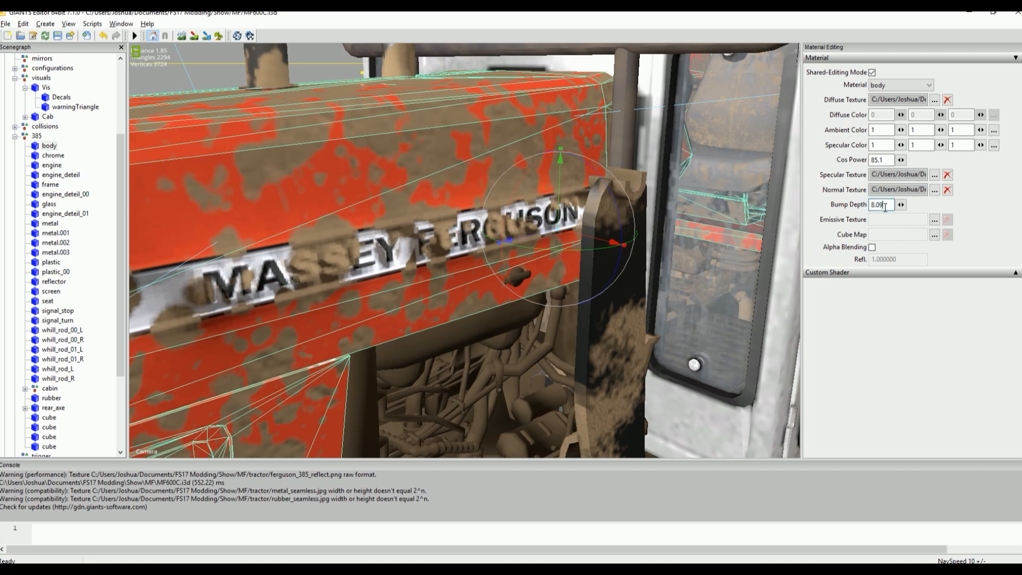
- Set the body material's bump depth to 1 and check the hood surface
{"action": "left_click_drag", "start_coordinate": [886, 207], "coordinate": [856, 206]}
{"action": "type", "text": "1"}
{"action": "key", "text": "Return"}
{"action": "scroll", "coordinate": [570, 142], "scroll_direction": "down", "scroll_amount": 5}
{"action": "scroll", "coordinate": [60, 195], "scroll_direction": "up", "scroll_amount": 4}
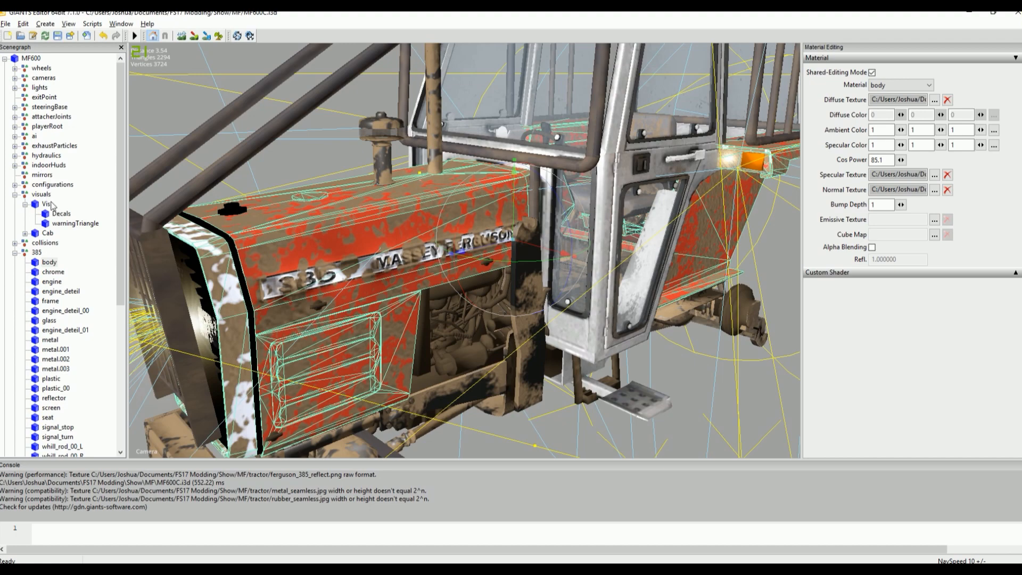
- Collapse the 385 group, expand the lights group, and select the first corona under the default lights
{"action": "left_click", "coordinate": [15, 252]}
{"action": "left_click", "coordinate": [37, 89]}
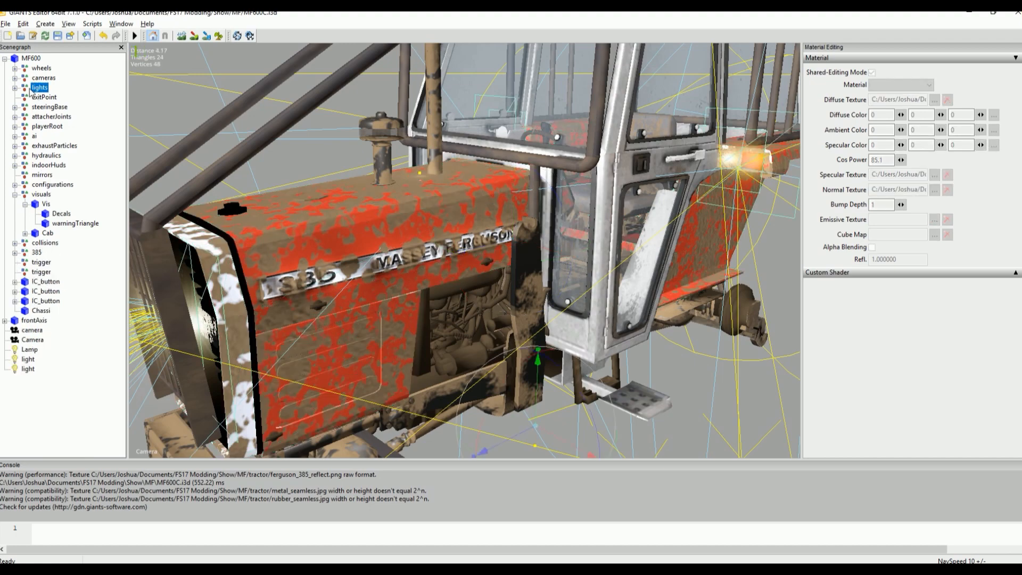
{"action": "left_click", "coordinate": [17, 88]}
{"action": "left_click", "coordinate": [80, 116]}
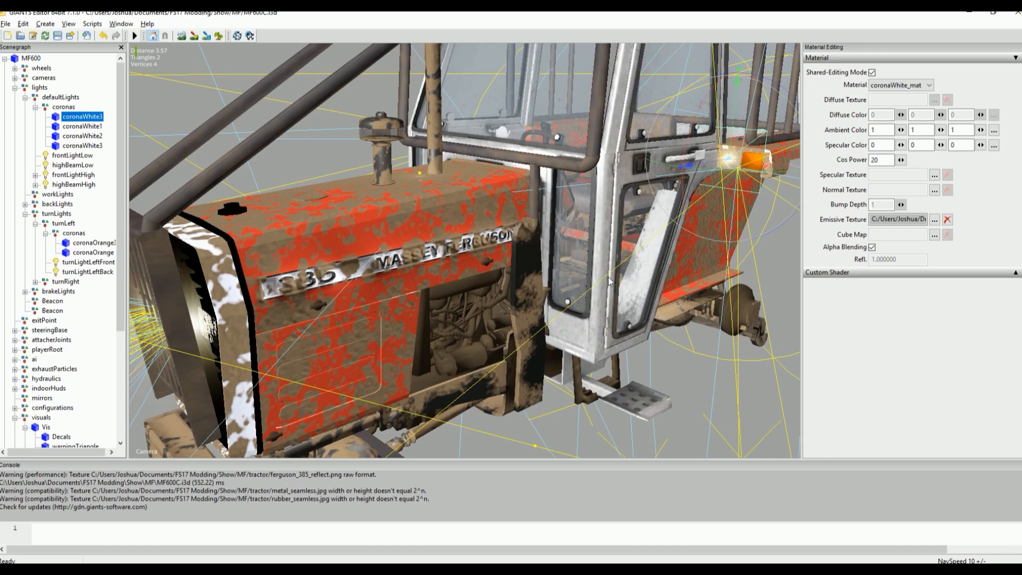
- Examine the selected corona beside the orange fender light and view the coronaWhite_mat emissive texture, closing its viewer
{"action": "left_click_drag", "start_coordinate": [536, 297], "coordinate": [590, 289], "text": "alt"}
{"action": "scroll", "coordinate": [511, 298], "scroll_direction": "up", "scroll_amount": 5}
{"action": "scroll", "coordinate": [522, 299], "scroll_direction": "down", "scroll_amount": 8}
{"action": "scroll", "coordinate": [590, 289], "scroll_direction": "up", "scroll_amount": 10}
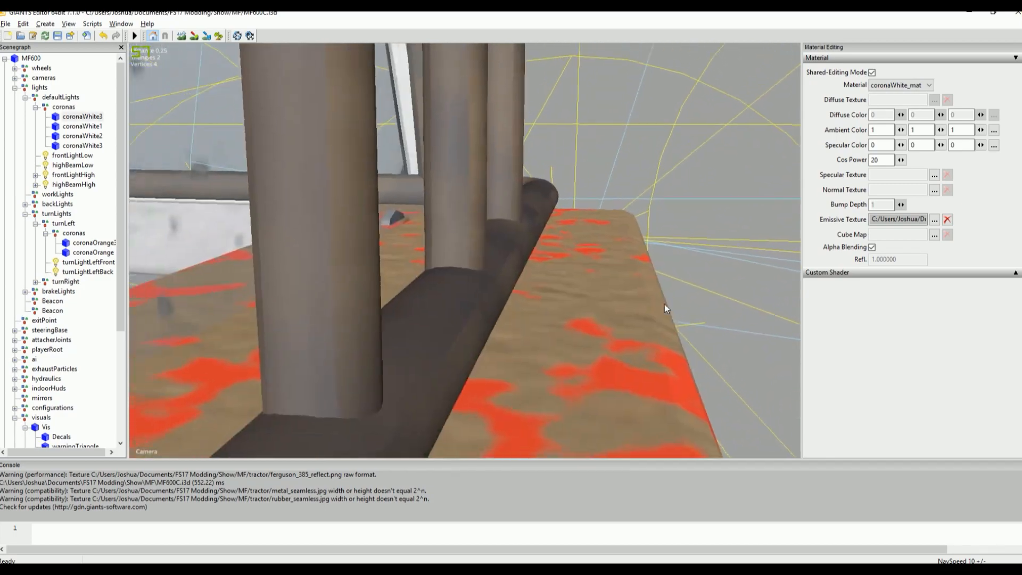
{"action": "scroll", "coordinate": [663, 305], "scroll_direction": "down", "scroll_amount": 4}
{"action": "left_click_drag", "start_coordinate": [655, 306], "coordinate": [607, 341], "text": "alt"}
{"action": "scroll", "coordinate": [616, 340], "scroll_direction": "down", "scroll_amount": 4}
{"action": "scroll", "coordinate": [617, 339], "scroll_direction": "up", "scroll_amount": 7}
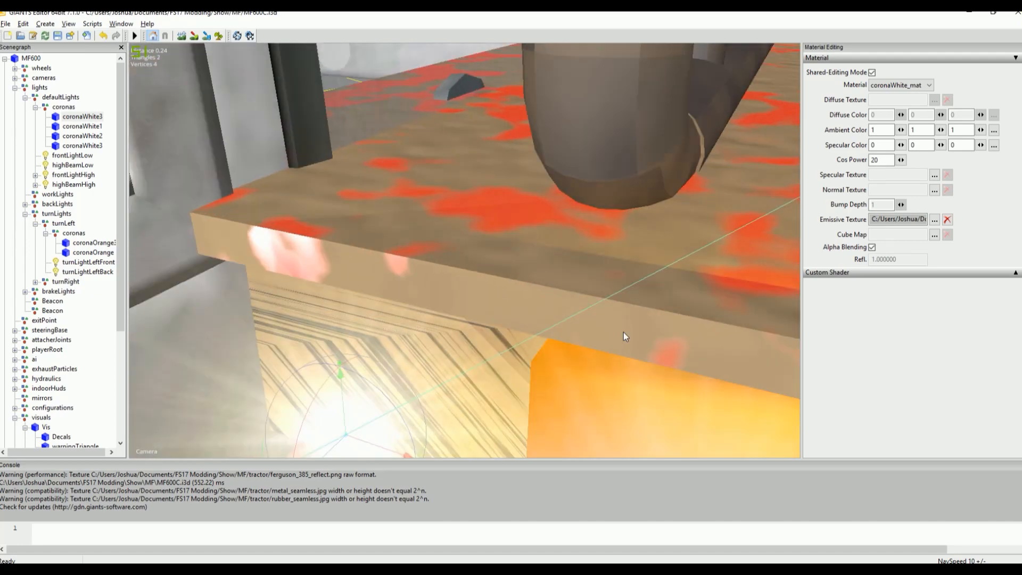
{"action": "scroll", "coordinate": [624, 336], "scroll_direction": "down", "scroll_amount": 5}
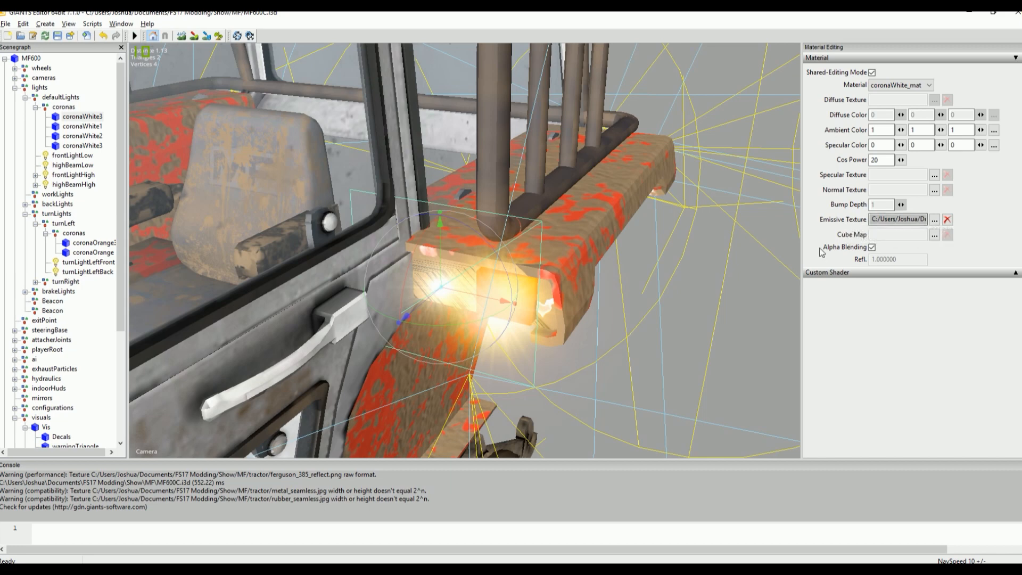
{"action": "left_click", "coordinate": [935, 220]}
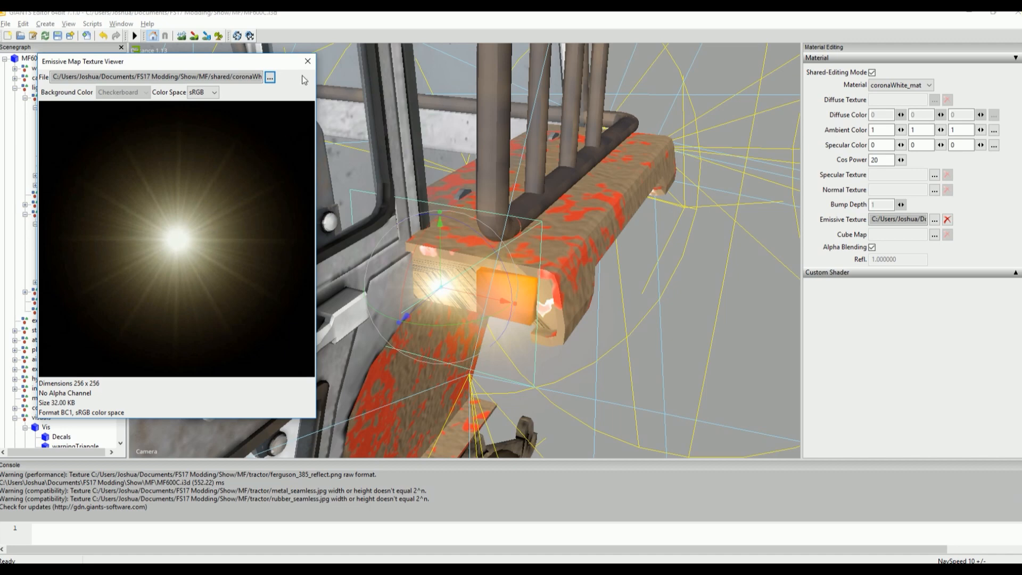
{"action": "left_click", "coordinate": [308, 60]}
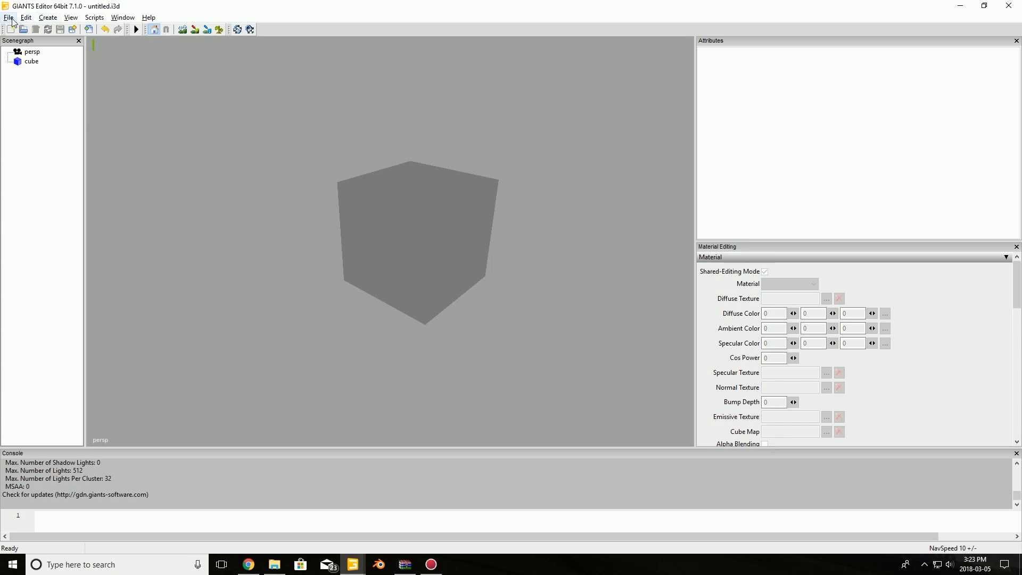
- Select the cube in the untitled scene and assign rough_cube.dds from the Show folder as its material's cube map
{"action": "left_click", "coordinate": [465, 259]}
{"action": "left_click_drag", "start_coordinate": [1016, 282], "coordinate": [1017, 304]}
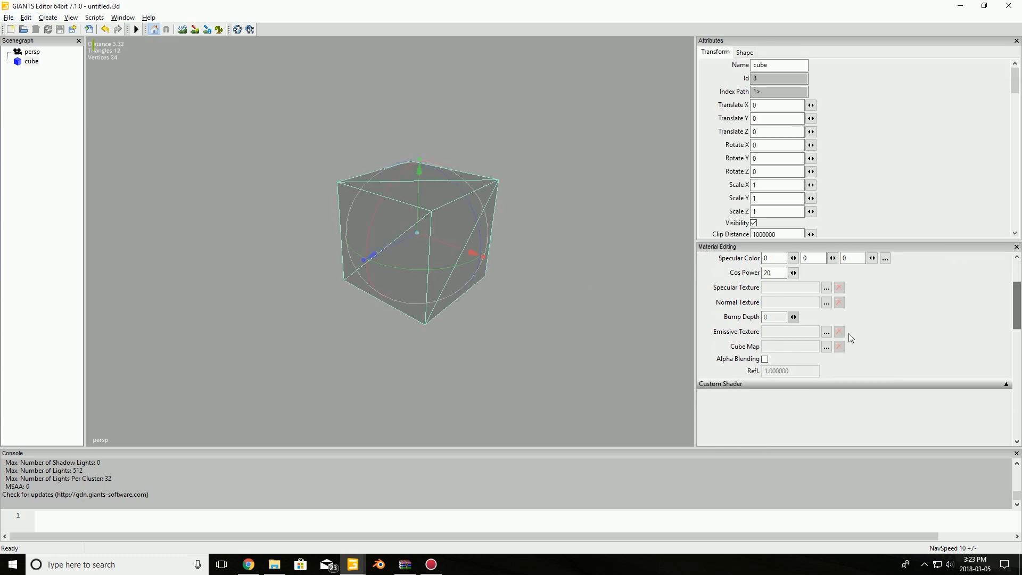
{"action": "left_click", "coordinate": [809, 345]}
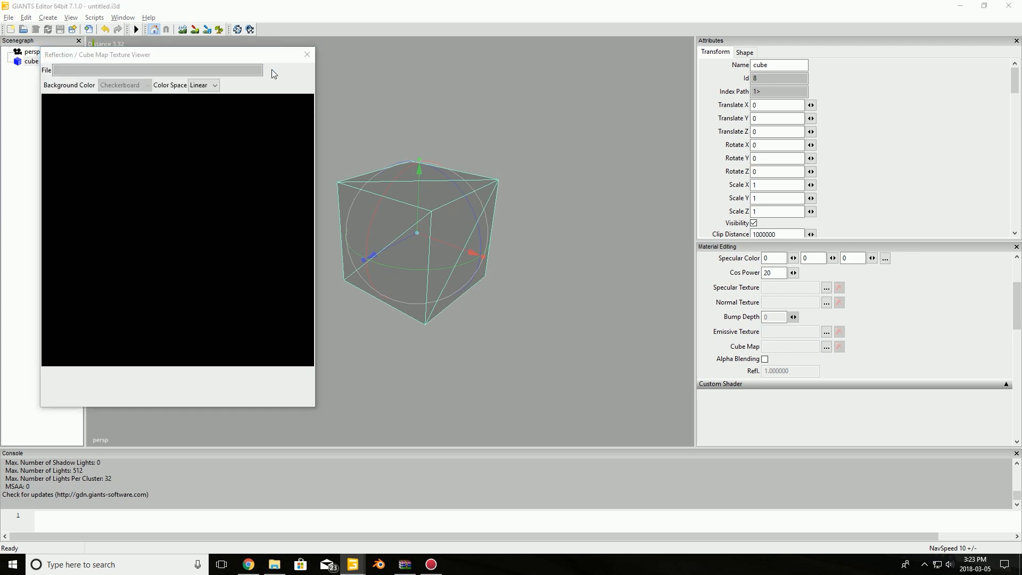
{"action": "left_click", "coordinate": [269, 72]}
{"action": "left_click", "coordinate": [261, 138]}
{"action": "left_click", "coordinate": [471, 322]}
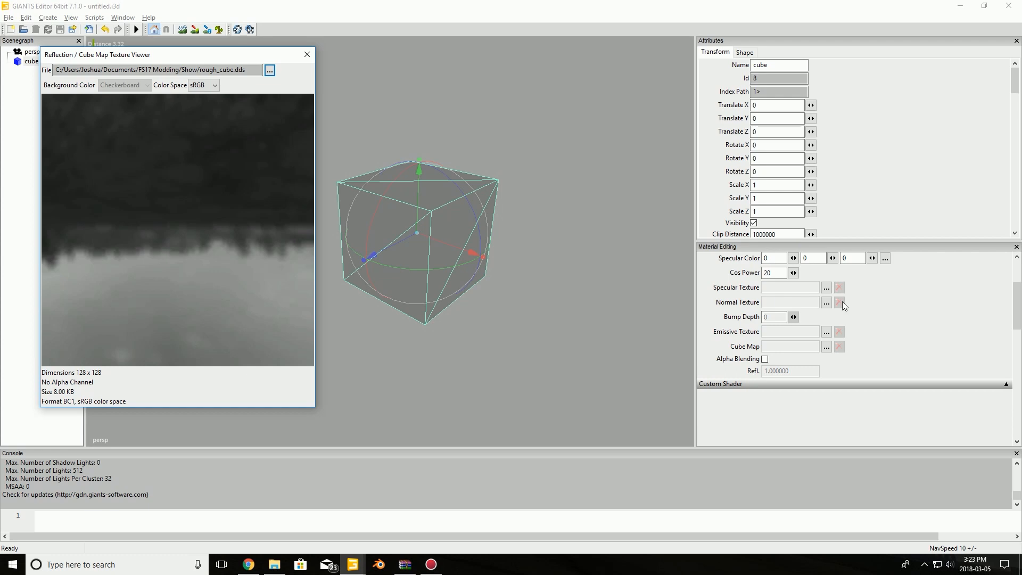
{"action": "scroll", "coordinate": [859, 316], "scroll_direction": "up", "scroll_amount": 4}
{"action": "scroll", "coordinate": [762, 282], "scroll_direction": "down", "scroll_amount": 3}
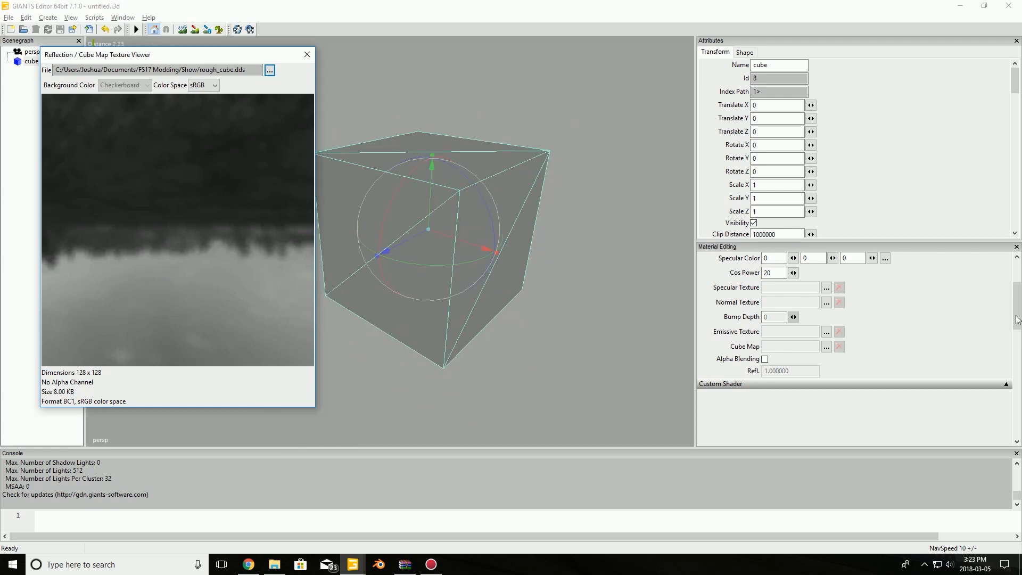
{"action": "left_click", "coordinate": [308, 54]}
- Inspect the cube with its cube map from another angle and add a light to the scene
{"action": "middle_click_drag", "start_coordinate": [472, 189], "coordinate": [506, 259]}
{"action": "scroll", "coordinate": [396, 319], "scroll_direction": "down", "scroll_amount": 5}
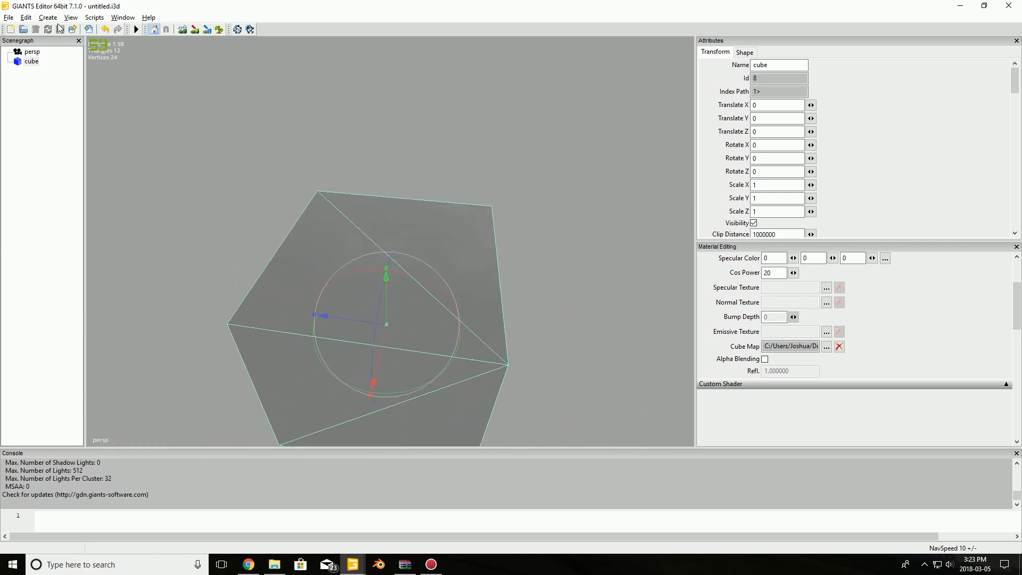
{"action": "left_click", "coordinate": [48, 18]}
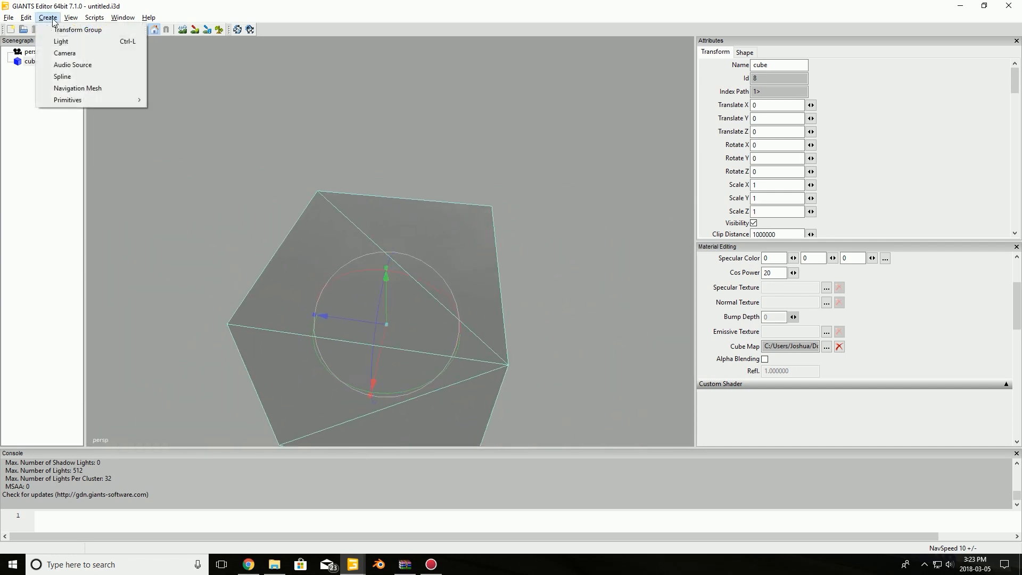
{"action": "left_click", "coordinate": [81, 42]}
- Examine the lit cube from several angles and distances, and select the light in the scene
{"action": "scroll", "coordinate": [487, 169], "scroll_direction": "up", "scroll_amount": 5}
{"action": "left_click_drag", "start_coordinate": [451, 160], "coordinate": [651, 178], "text": "alt"}
{"action": "scroll", "coordinate": [480, 203], "scroll_direction": "down", "scroll_amount": 5}
{"action": "left_click_drag", "start_coordinate": [479, 204], "coordinate": [510, 199], "text": "alt"}
{"action": "scroll", "coordinate": [510, 199], "scroll_direction": "up", "scroll_amount": 3}
{"action": "scroll", "coordinate": [525, 198], "scroll_direction": "up", "scroll_amount": 3}
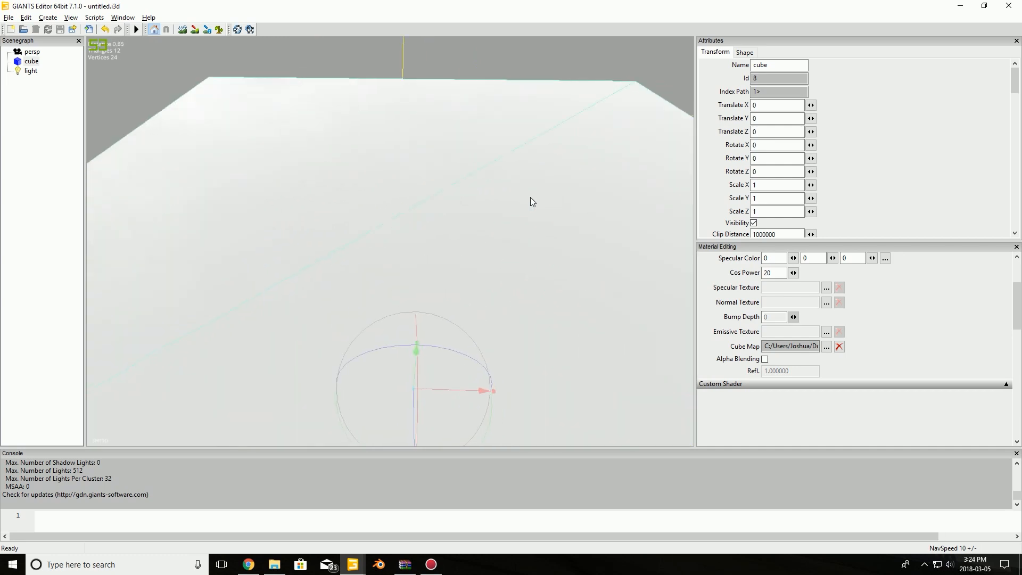
{"action": "scroll", "coordinate": [532, 218], "scroll_direction": "down", "scroll_amount": 9}
{"action": "left_click", "coordinate": [28, 71]}
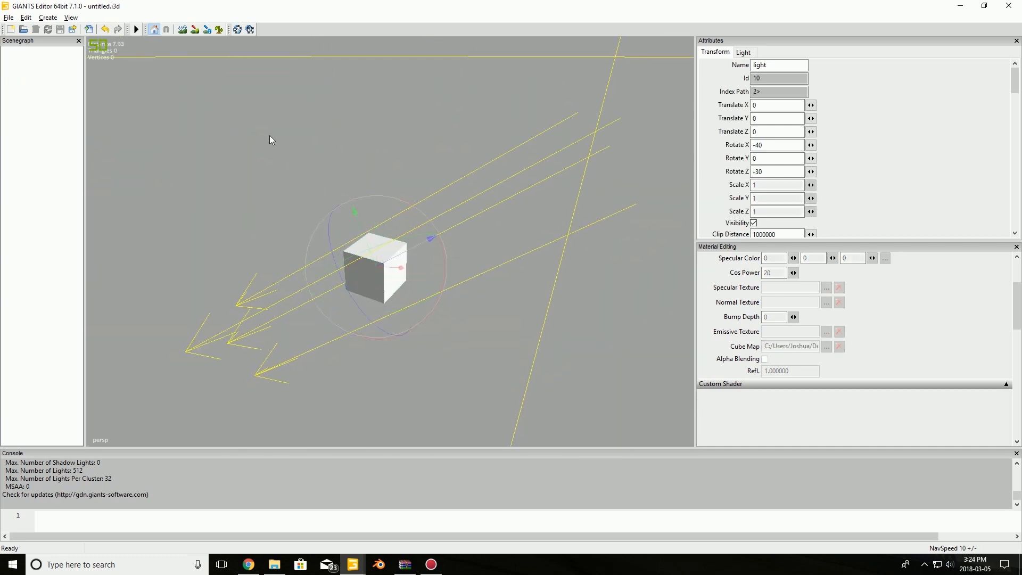
- Delete the light from the untitled scene
{"action": "key", "text": "Delete"}
{"action": "scroll", "coordinate": [477, 303], "scroll_direction": "up", "scroll_amount": 8}
{"action": "left_click_drag", "start_coordinate": [514, 296], "coordinate": [348, 215], "text": "alt"}
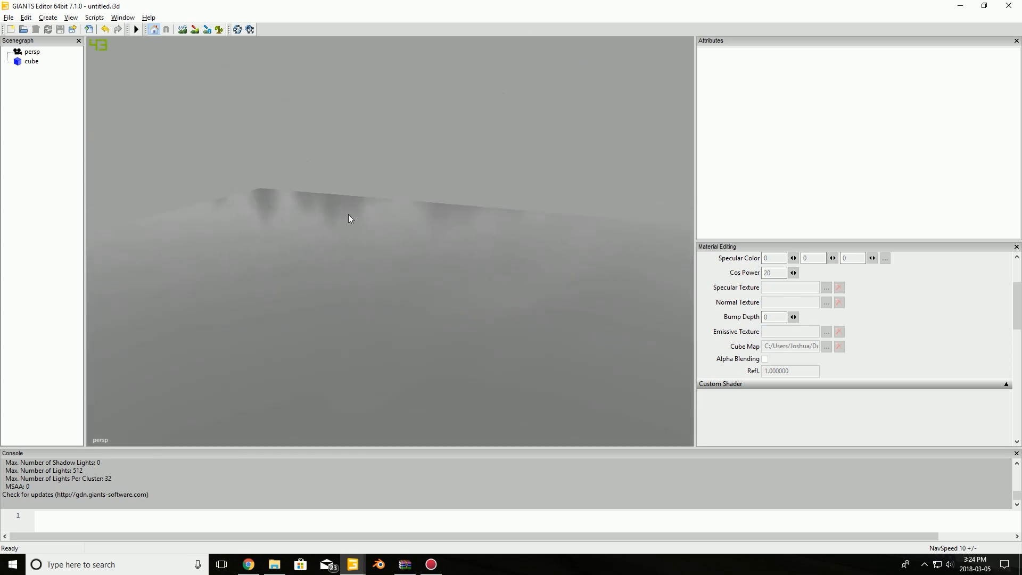
- Select the cube, frame it in the view and examine its material settings around the cube map and alpha blending
{"action": "left_click", "coordinate": [394, 305]}
{"action": "key", "text": "f"}
{"action": "scroll", "coordinate": [971, 321], "scroll_direction": "up", "scroll_amount": 2}
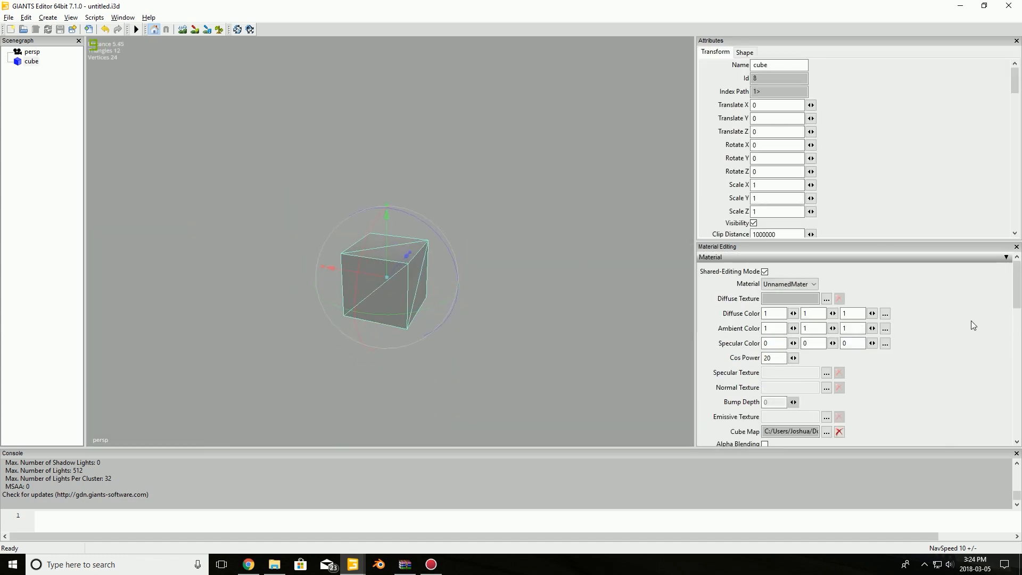
{"action": "scroll", "coordinate": [1010, 287], "scroll_direction": "down", "scroll_amount": 3}
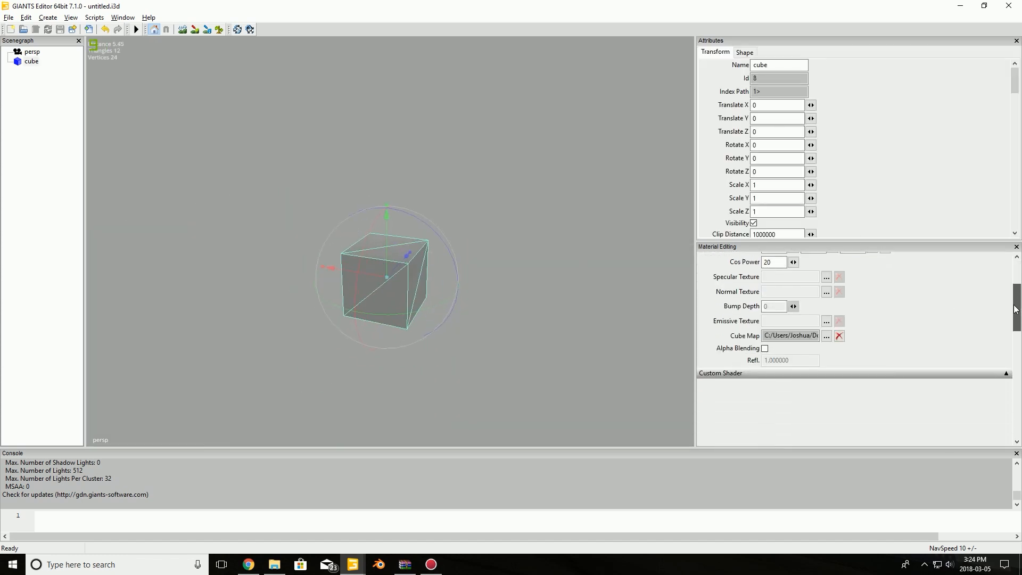
{"action": "scroll", "coordinate": [425, 291], "scroll_direction": "up", "scroll_amount": 5}
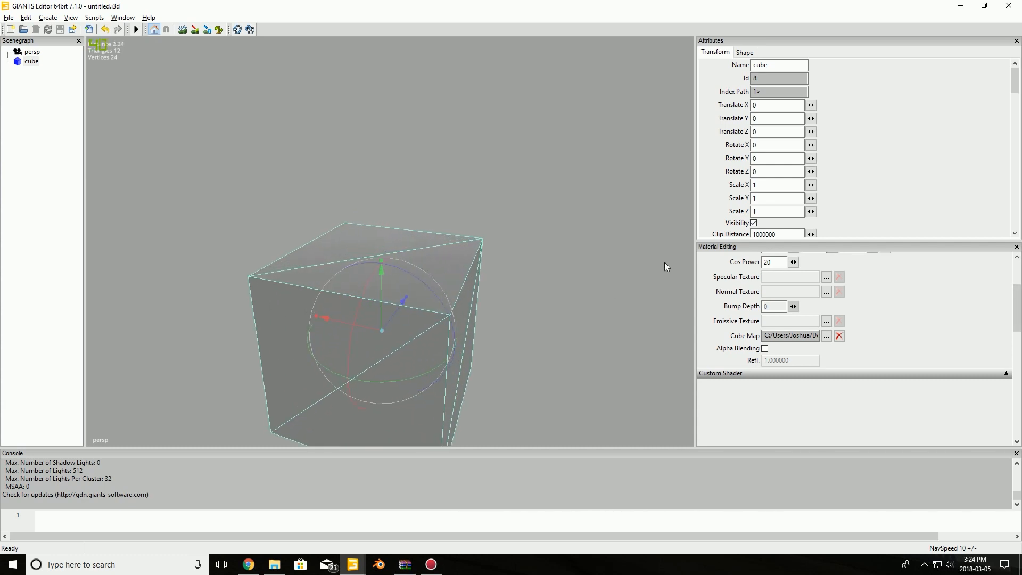
{"action": "left_click_drag", "start_coordinate": [1020, 327], "coordinate": [1014, 315]}
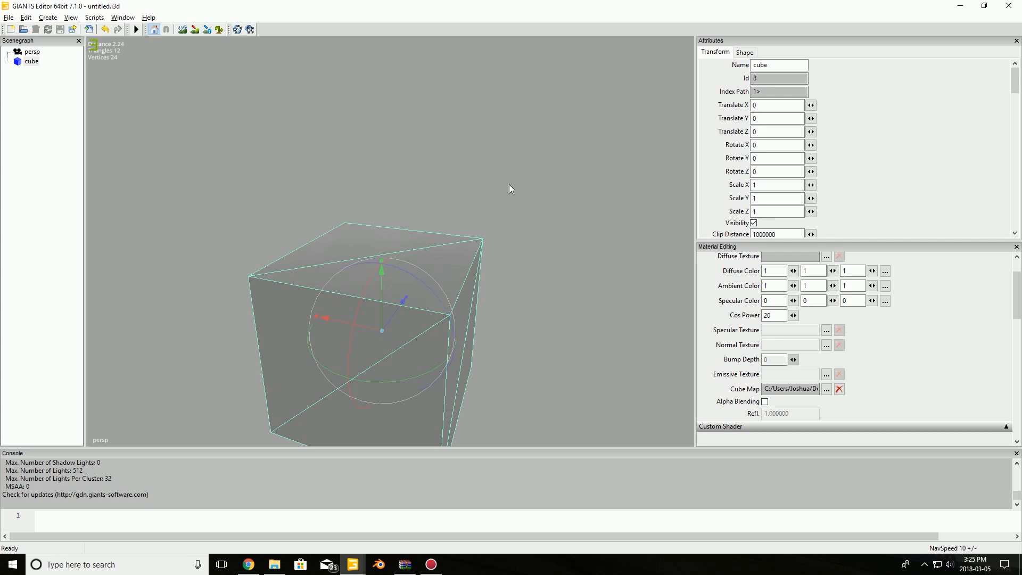
{"action": "left_click_drag", "start_coordinate": [1019, 303], "coordinate": [1019, 316]}
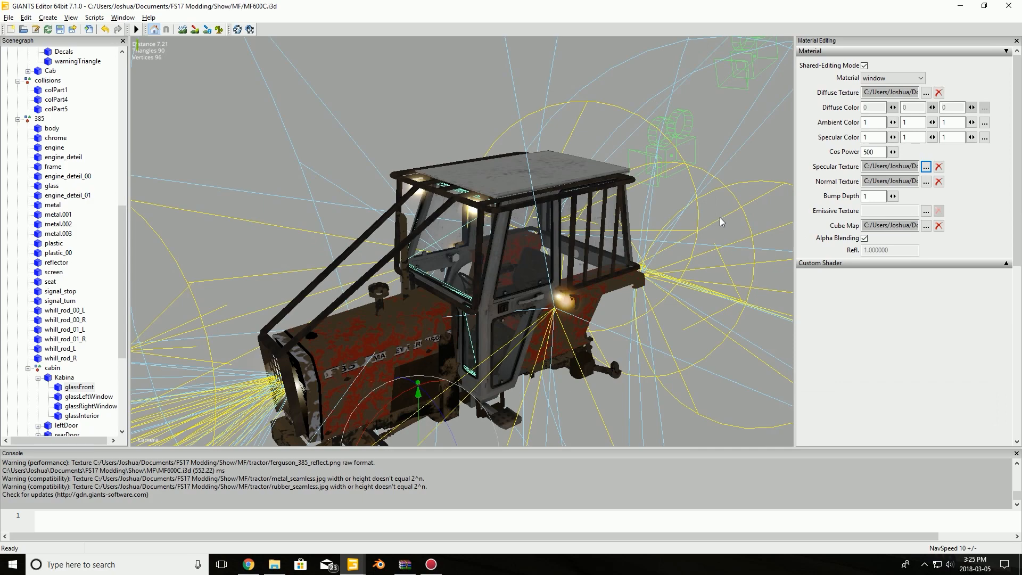
- In the MF600C scene, examine the cab windows and view the window material's diffuse texture, closing its viewer
{"action": "scroll", "coordinate": [540, 246], "scroll_direction": "up", "scroll_amount": 8}
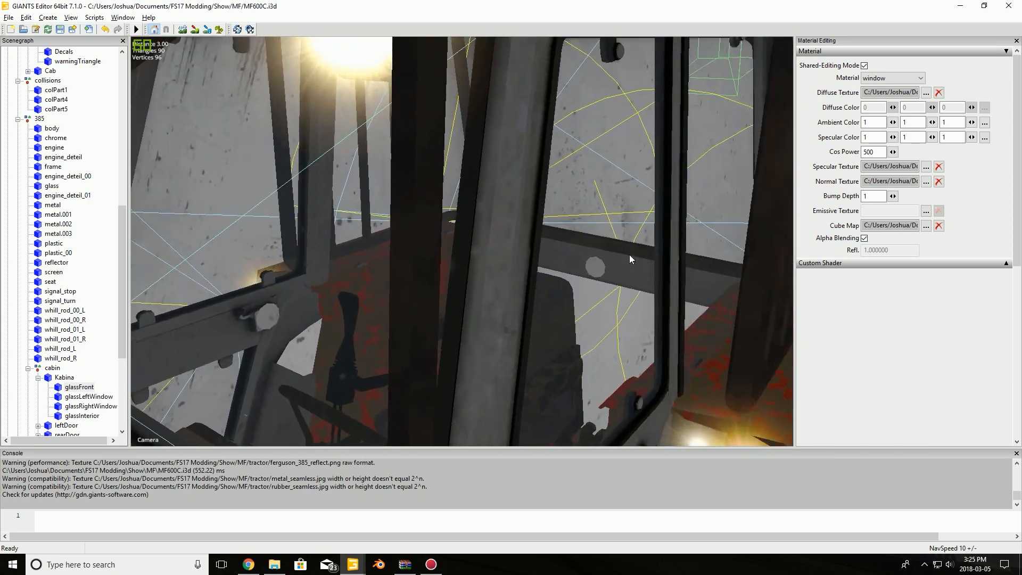
{"action": "scroll", "coordinate": [629, 255], "scroll_direction": "down", "scroll_amount": 2}
{"action": "scroll", "coordinate": [613, 256], "scroll_direction": "down", "scroll_amount": 2}
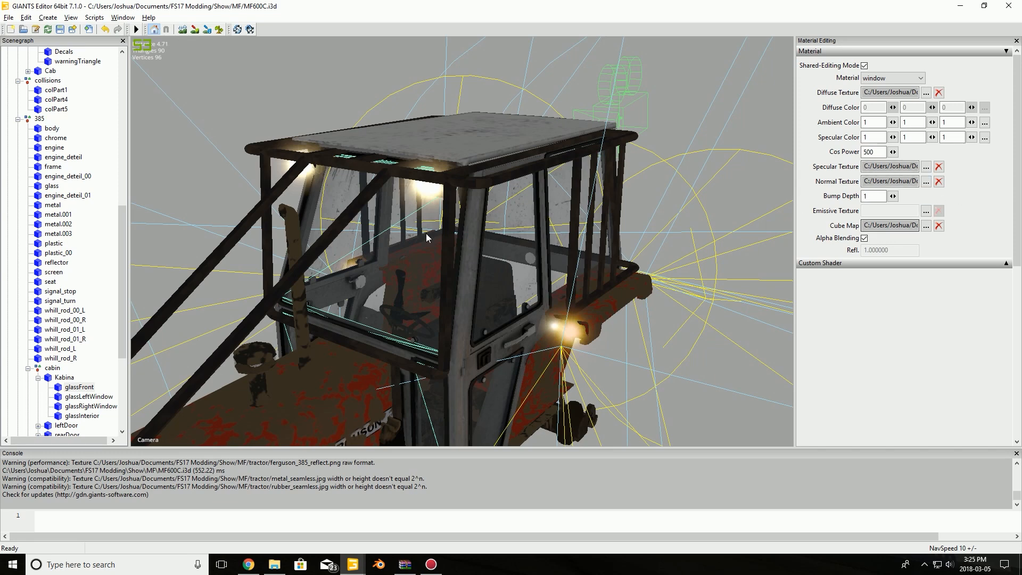
{"action": "scroll", "coordinate": [498, 232], "scroll_direction": "up", "scroll_amount": 2}
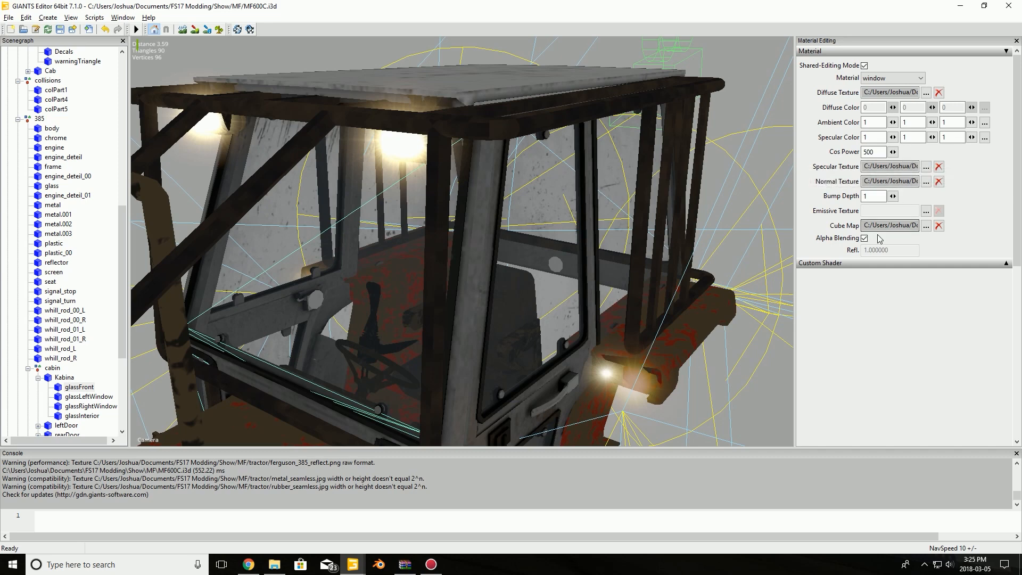
{"action": "left_click_drag", "start_coordinate": [745, 236], "coordinate": [650, 241], "text": "alt"}
{"action": "scroll", "coordinate": [636, 238], "scroll_direction": "down", "scroll_amount": 3}
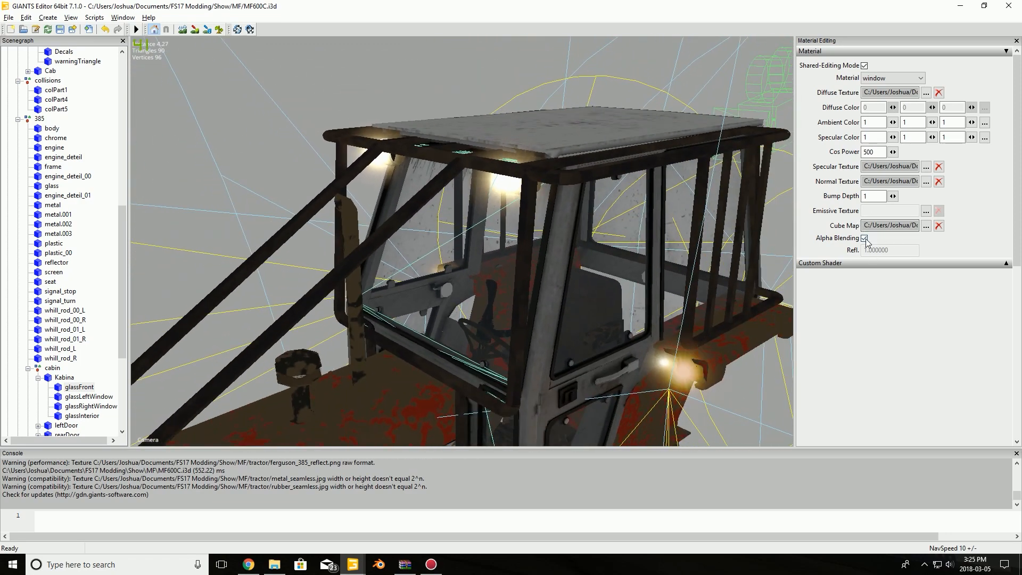
{"action": "double_click", "coordinate": [906, 92]}
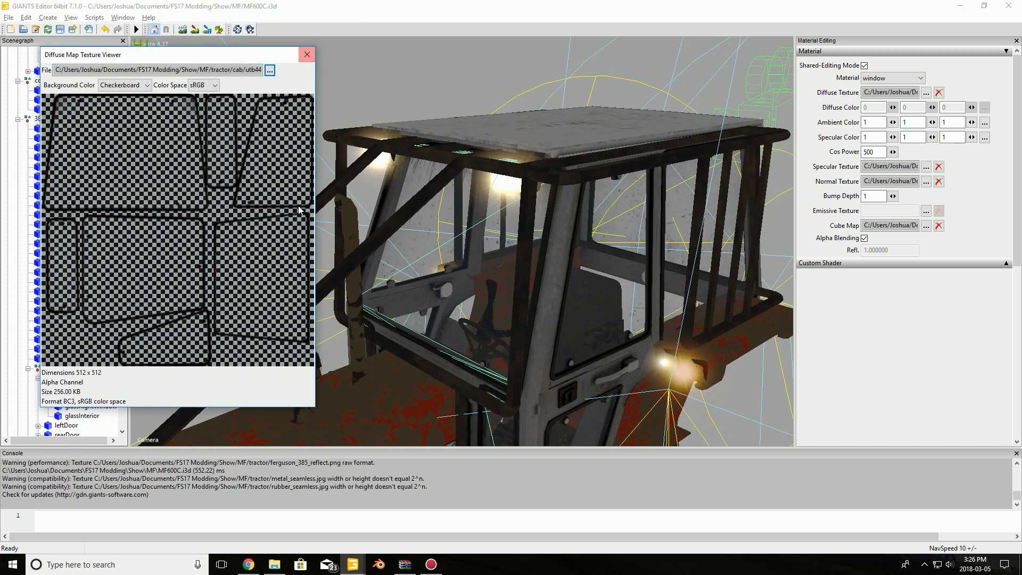
{"action": "left_click", "coordinate": [307, 54]}
- Examine the alpha-blended cab windows of the tractor from several angles and distances
{"action": "scroll", "coordinate": [496, 313], "scroll_direction": "up", "scroll_amount": 5}
{"action": "left_click_drag", "start_coordinate": [496, 313], "coordinate": [510, 313], "text": "alt"}
{"action": "scroll", "coordinate": [521, 318], "scroll_direction": "down", "scroll_amount": 4}
{"action": "scroll", "coordinate": [522, 319], "scroll_direction": "down", "scroll_amount": 3}
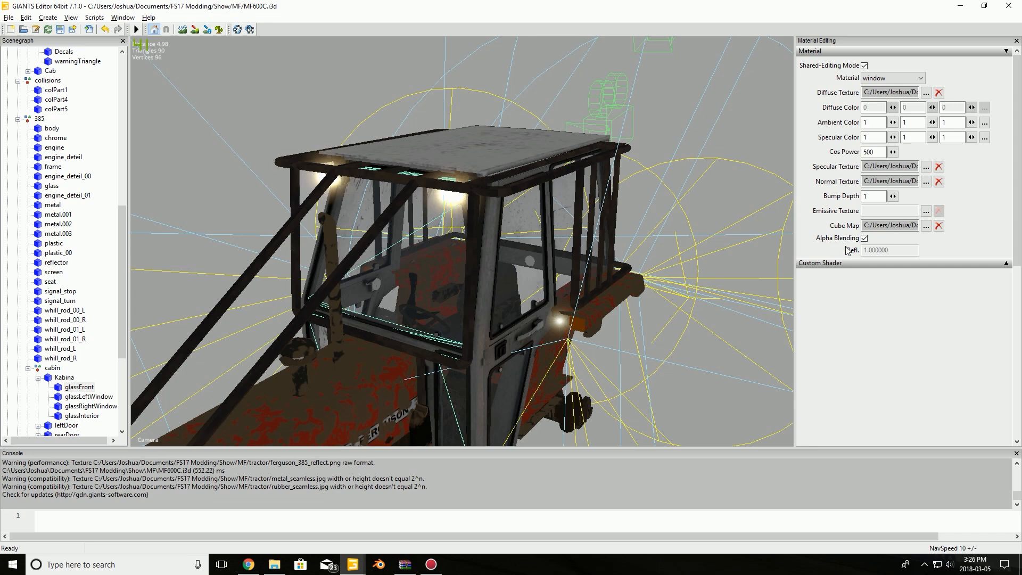
{"action": "scroll", "coordinate": [605, 298], "scroll_direction": "down", "scroll_amount": 2}
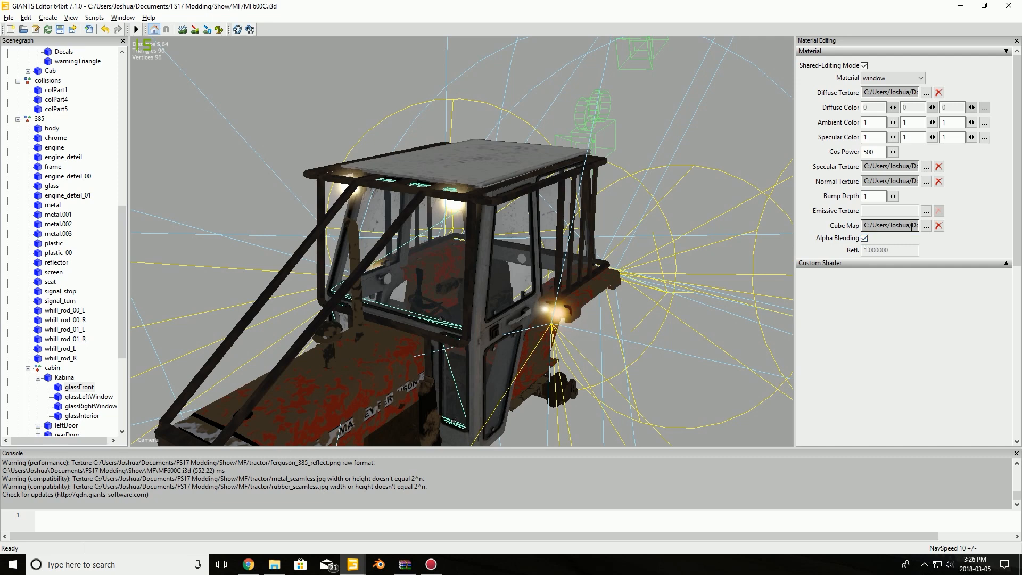
{"action": "scroll", "coordinate": [712, 250], "scroll_direction": "up", "scroll_amount": 3}
{"action": "left_click", "coordinate": [865, 238]}
{"action": "scroll", "coordinate": [551, 256], "scroll_direction": "up", "scroll_amount": 5}
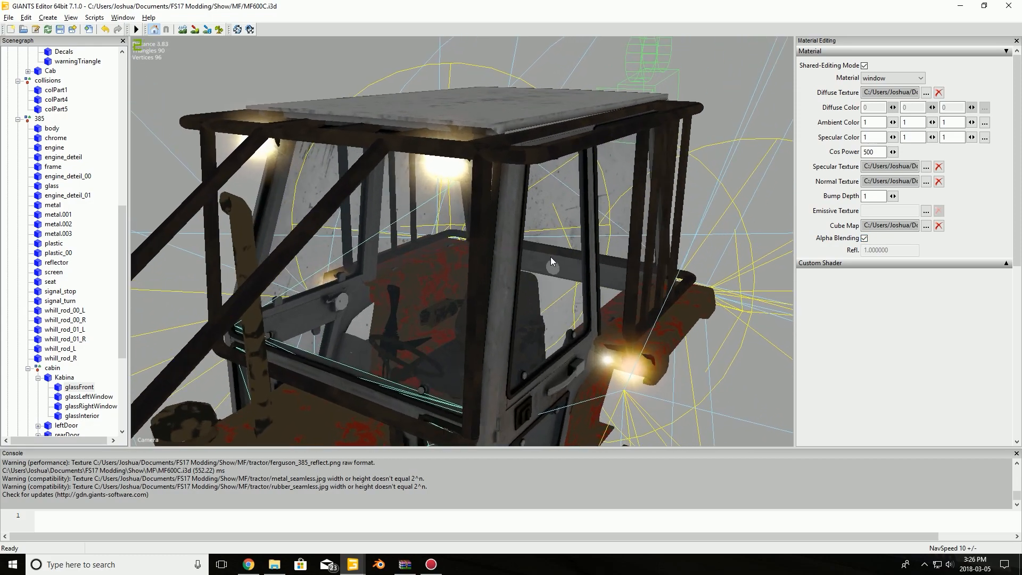
{"action": "left_click_drag", "start_coordinate": [565, 246], "coordinate": [334, 233], "text": "alt"}
{"action": "scroll", "coordinate": [458, 235], "scroll_direction": "down", "scroll_amount": 4}
{"action": "scroll", "coordinate": [459, 237], "scroll_direction": "down", "scroll_amount": 3}
{"action": "left_click_drag", "start_coordinate": [462, 239], "coordinate": [616, 235], "text": "alt"}
{"action": "scroll", "coordinate": [506, 246], "scroll_direction": "up", "scroll_amount": 5}
{"action": "scroll", "coordinate": [617, 235], "scroll_direction": "down", "scroll_amount": 3}
{"action": "scroll", "coordinate": [616, 235], "scroll_direction": "down", "scroll_amount": 6}
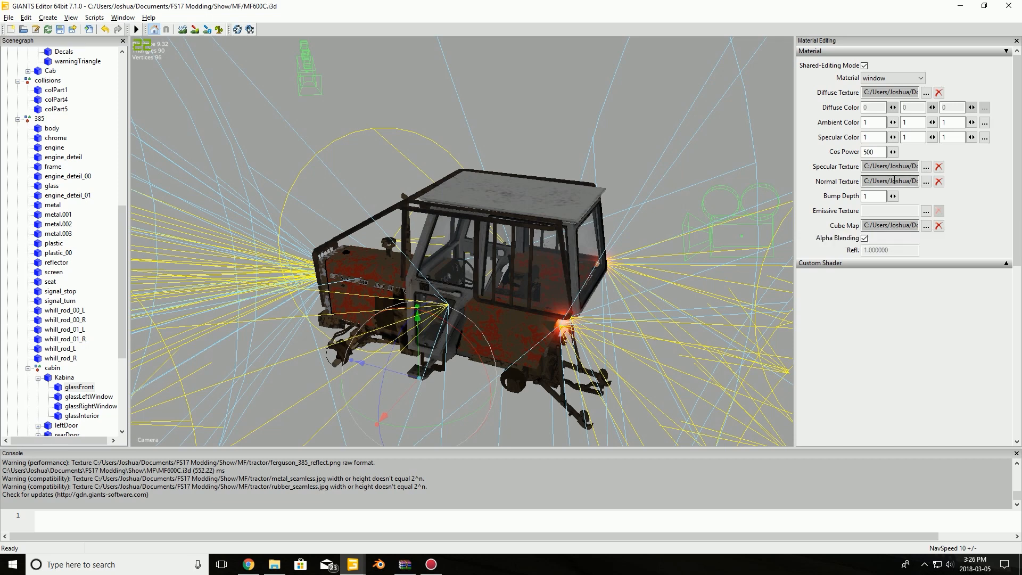
- View the window material's normal and specular textures, closing their viewers, and expand the Custom Shader settings
{"action": "left_click", "coordinate": [913, 183]}
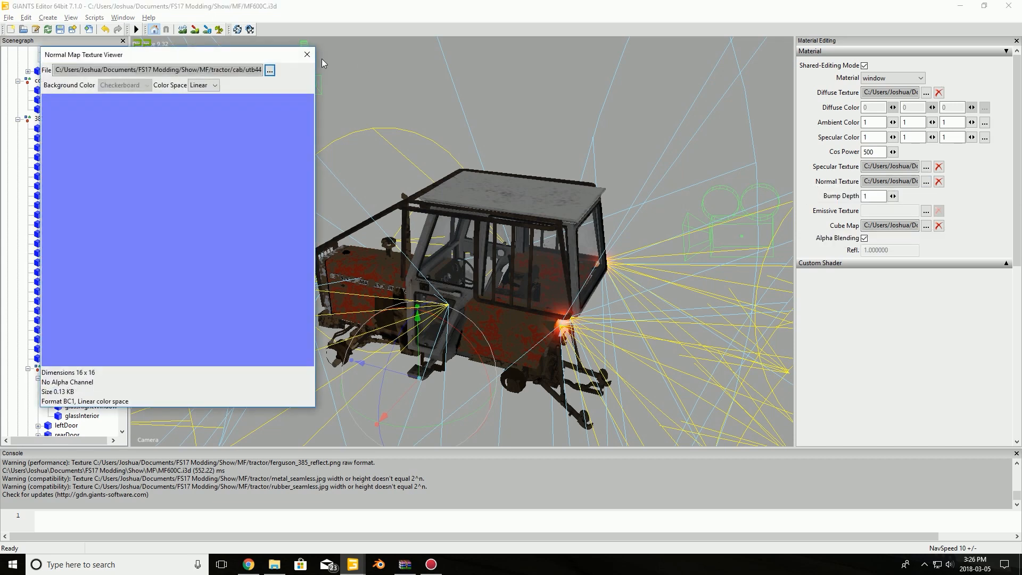
{"action": "left_click", "coordinate": [304, 58]}
{"action": "left_click", "coordinate": [926, 167]}
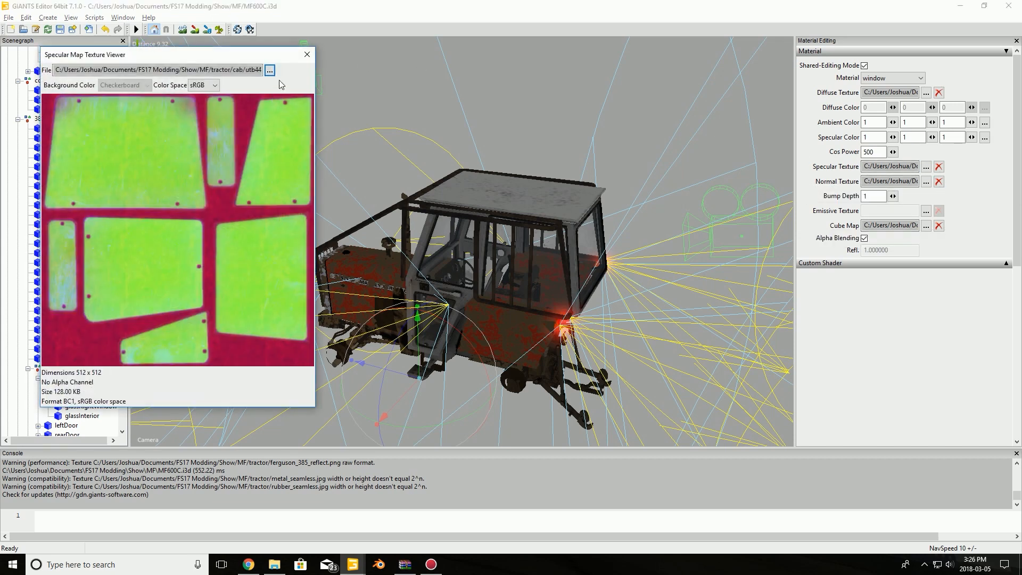
{"action": "left_click", "coordinate": [306, 56]}
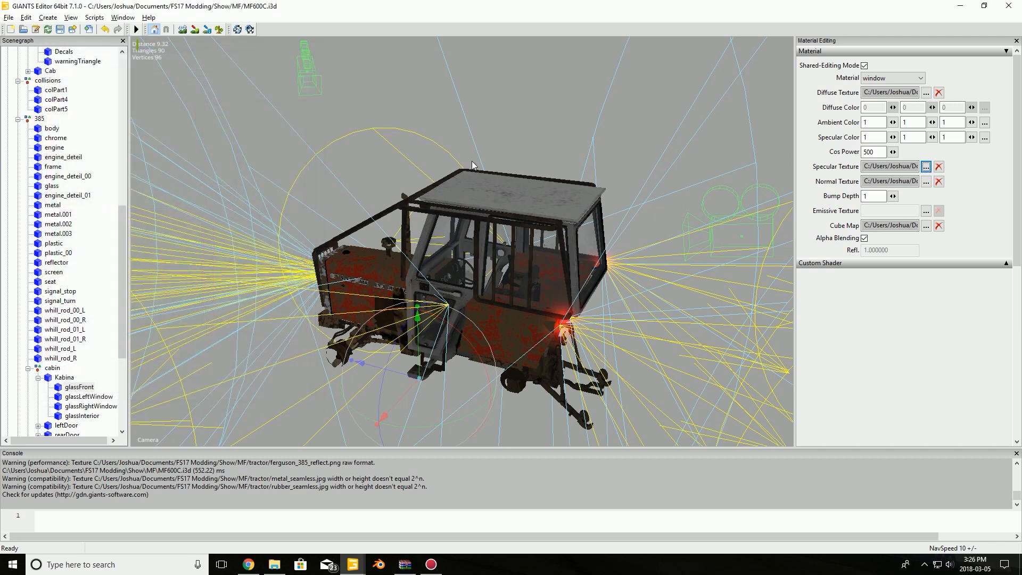
{"action": "left_click", "coordinate": [1006, 263]}
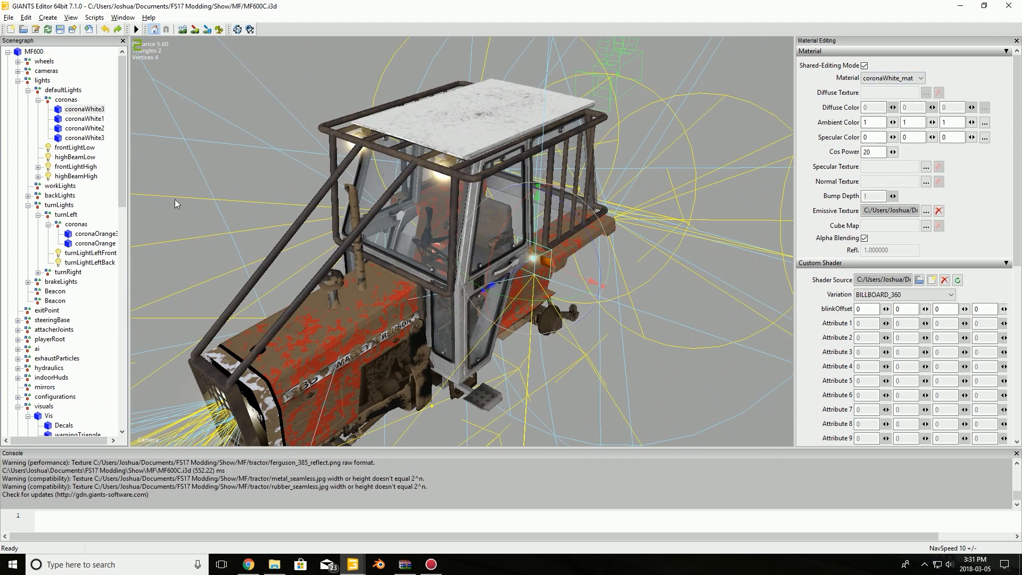
- Inspect coronaOrange, select body under 385 and browse the tractor folder's textures for its diffuse map, closing without choosing a file
{"action": "left_click", "coordinate": [93, 243]}
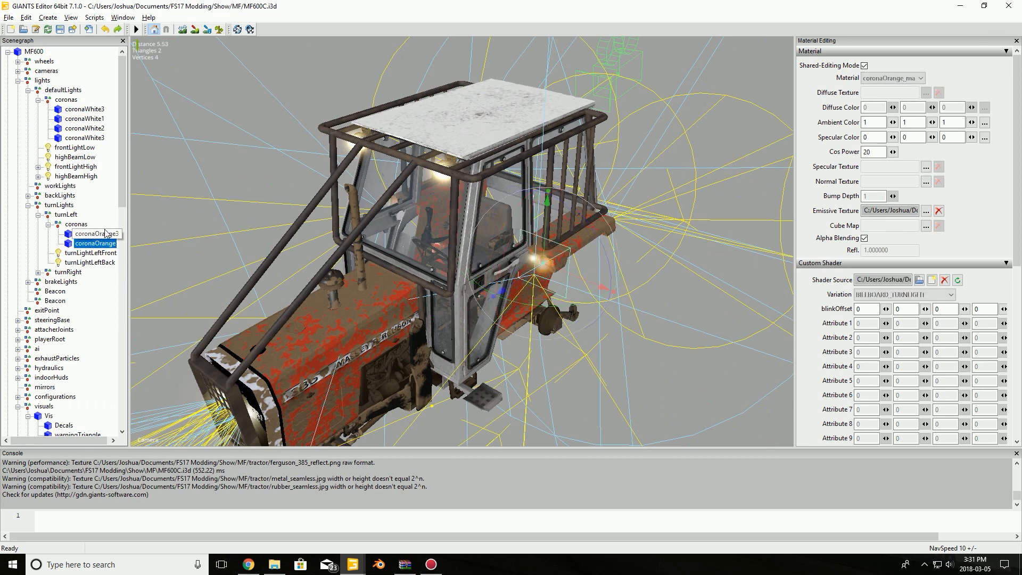
{"action": "scroll", "coordinate": [67, 331], "scroll_direction": "down", "scroll_amount": 6}
{"action": "left_click", "coordinate": [52, 330]}
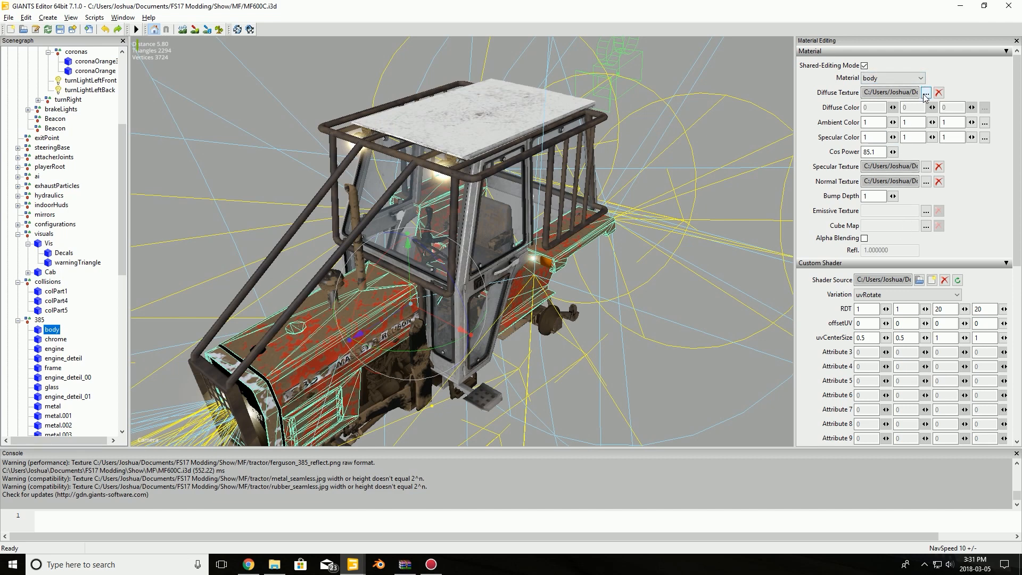
{"action": "left_click", "coordinate": [925, 94]}
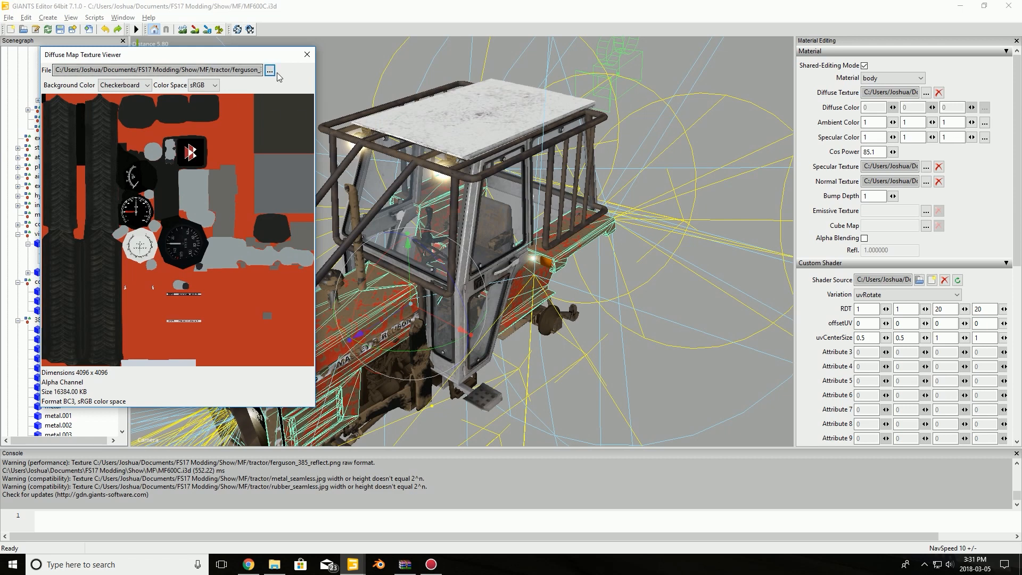
{"action": "left_click", "coordinate": [270, 70]}
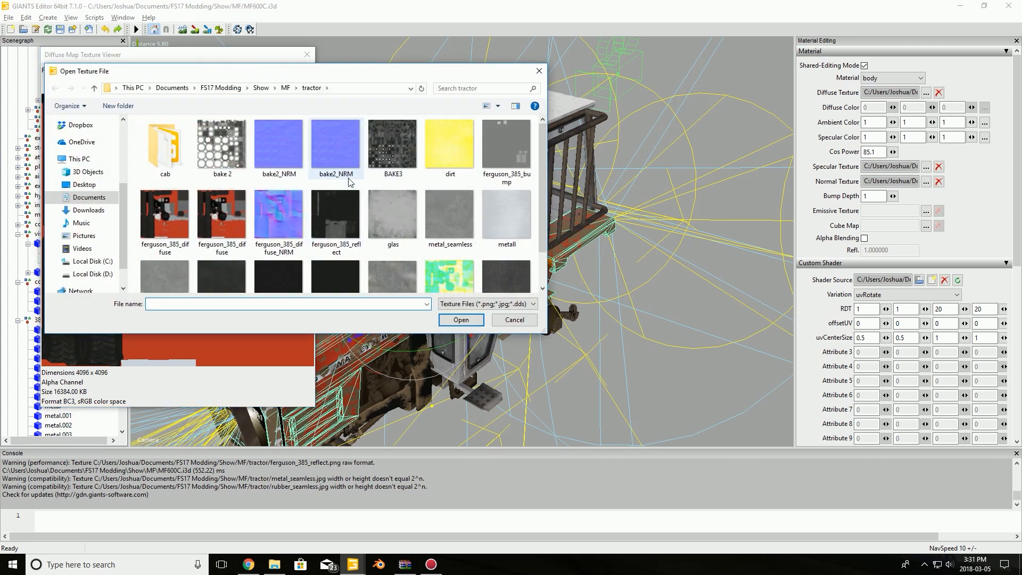
{"action": "scroll", "coordinate": [508, 219], "scroll_direction": "down", "scroll_amount": 1}
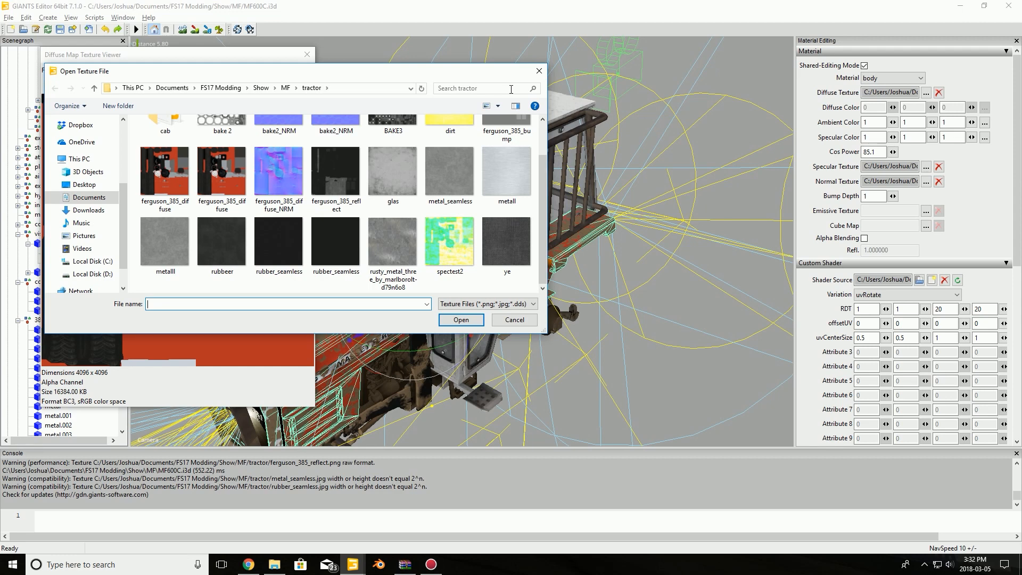
{"action": "left_click", "coordinate": [540, 73]}
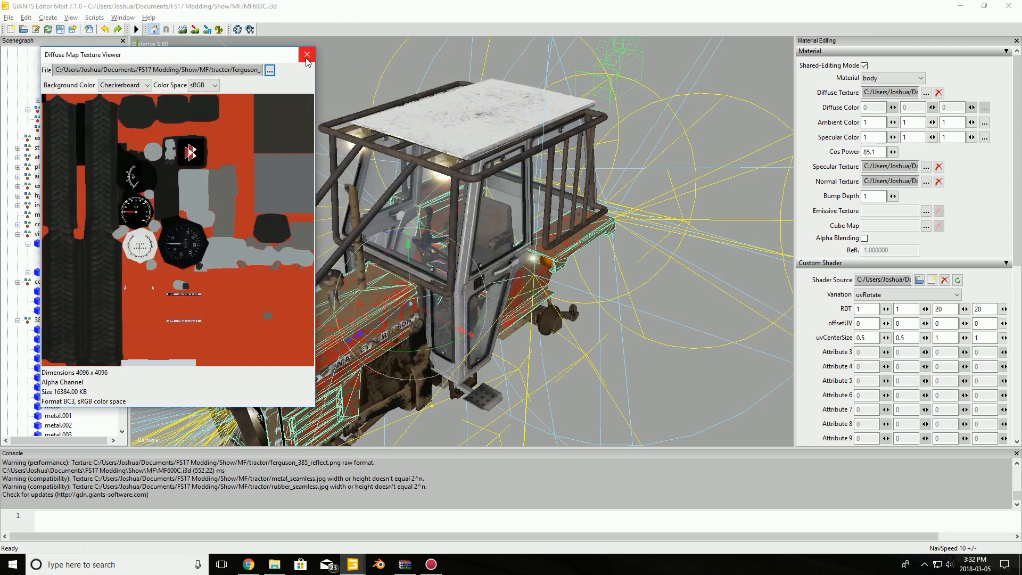
{"action": "left_click", "coordinate": [306, 55]}
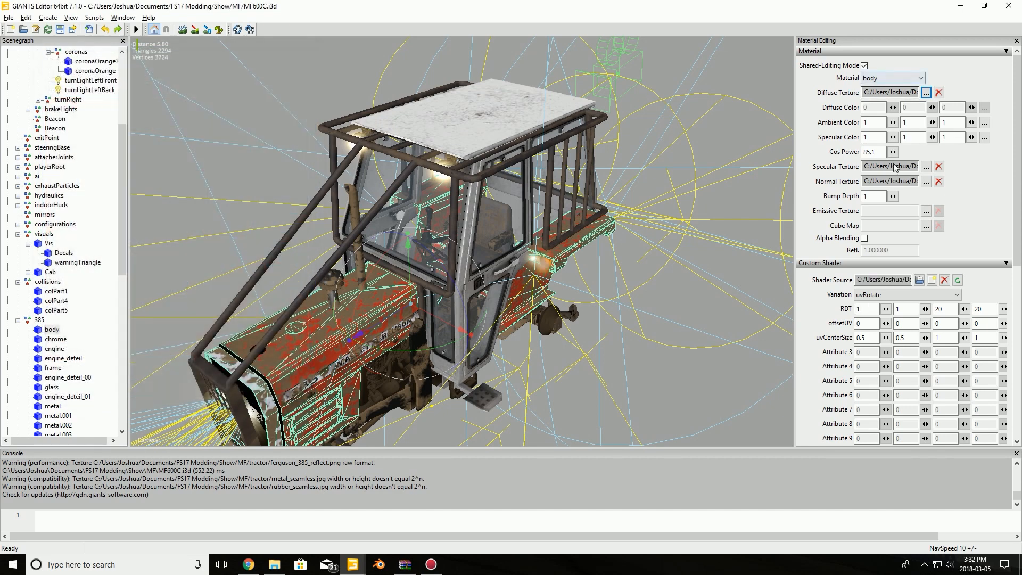
- Remove the body material's diffuse texture and assign ferguson_385_diffuse from the MF/tractor folder in its place
{"action": "left_click", "coordinate": [939, 92]}
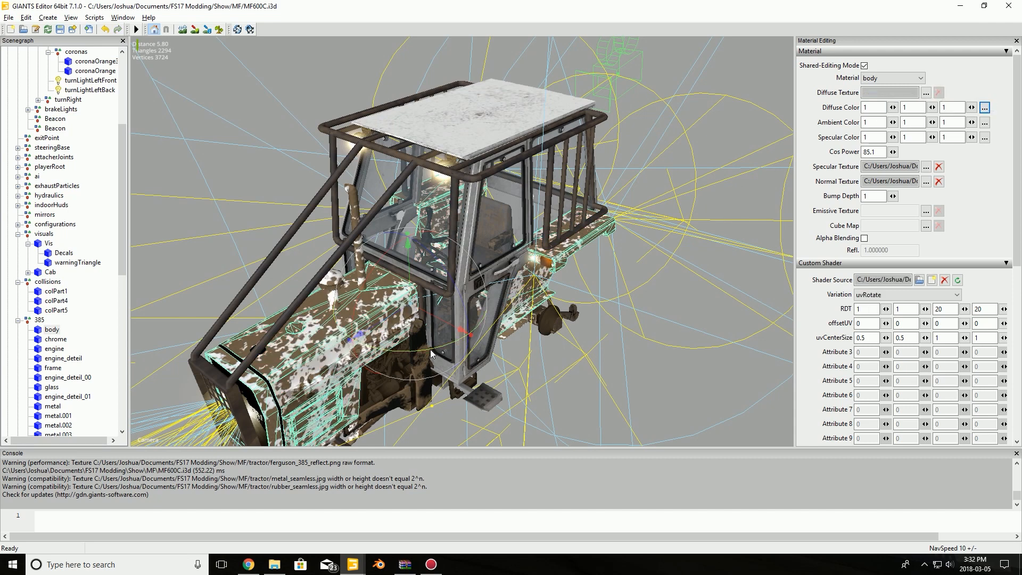
{"action": "left_click", "coordinate": [926, 92]}
{"action": "left_click", "coordinate": [270, 70]}
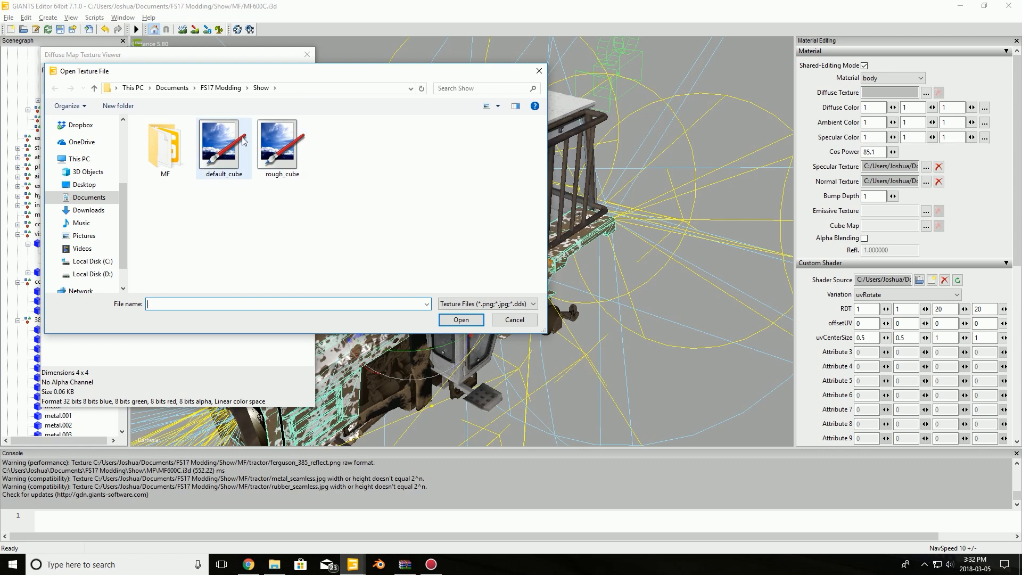
{"action": "double_click", "coordinate": [164, 146]}
{"action": "double_click", "coordinate": [181, 265]}
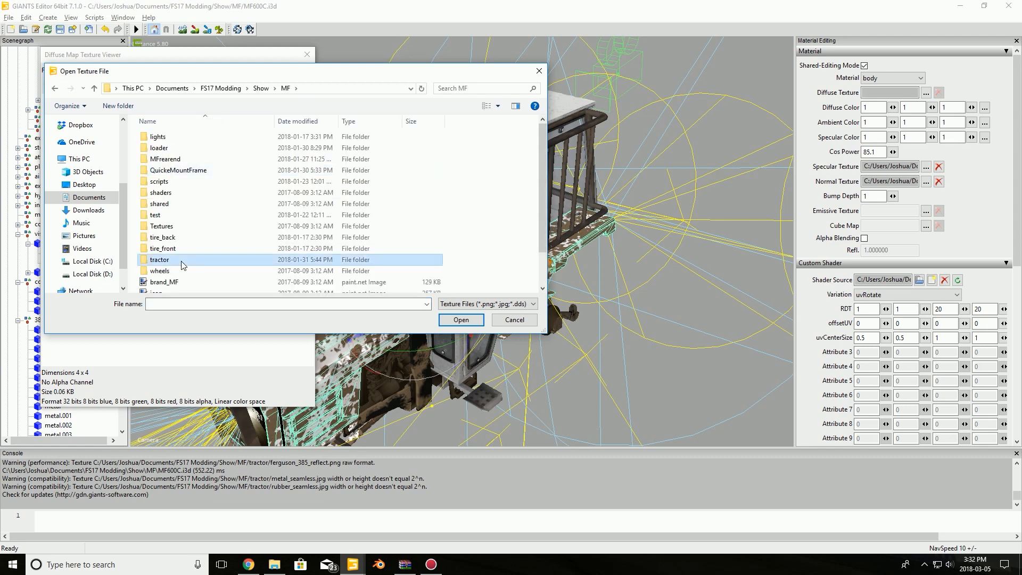
{"action": "right_click", "coordinate": [181, 265]}
{"action": "left_click", "coordinate": [142, 178]}
{"action": "left_click", "coordinate": [232, 178]}
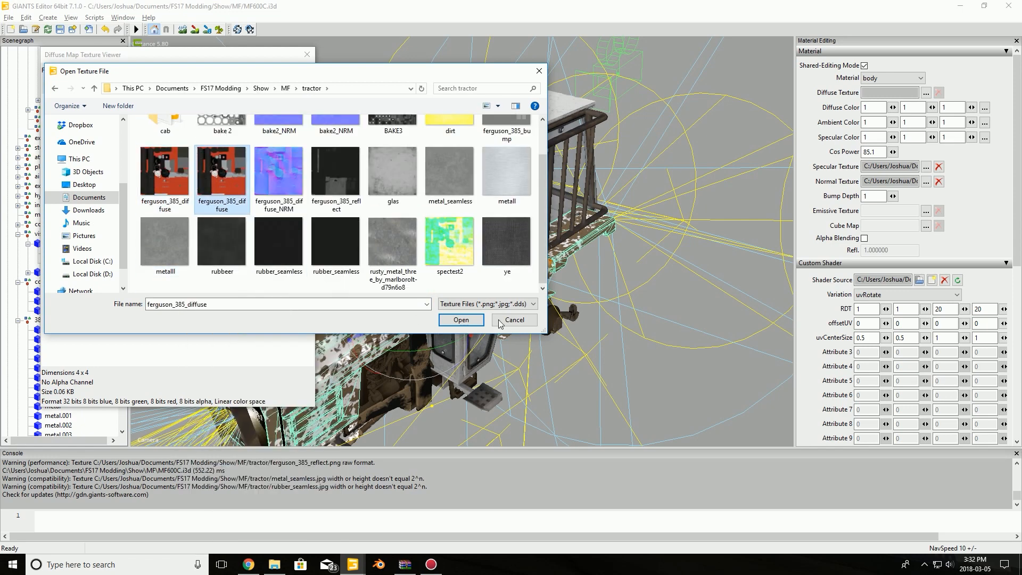
{"action": "left_click", "coordinate": [461, 320]}
{"action": "left_click", "coordinate": [307, 55]}
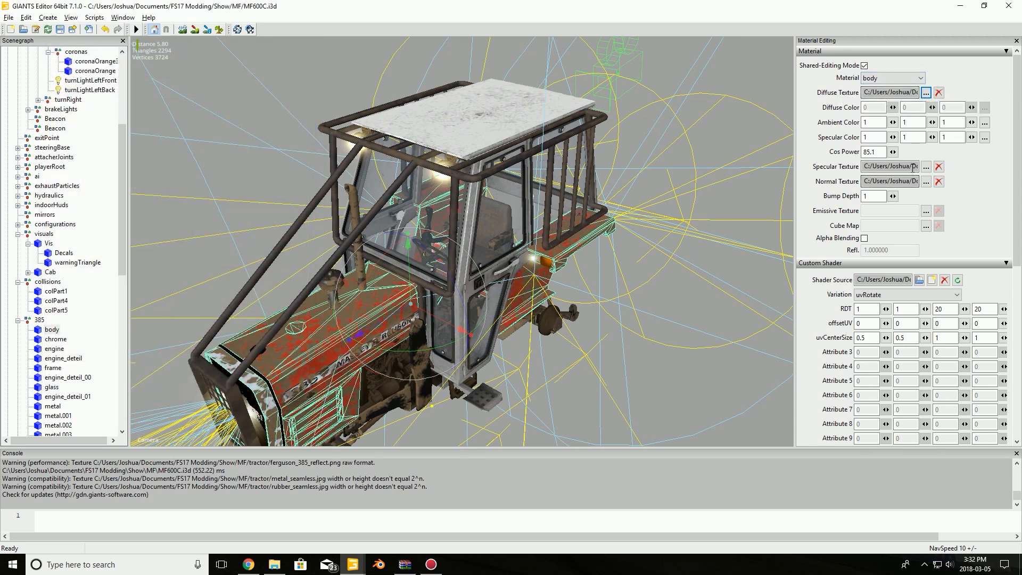
- View the body material's emissive map slot and close its texture viewer
{"action": "left_click", "coordinate": [927, 212]}
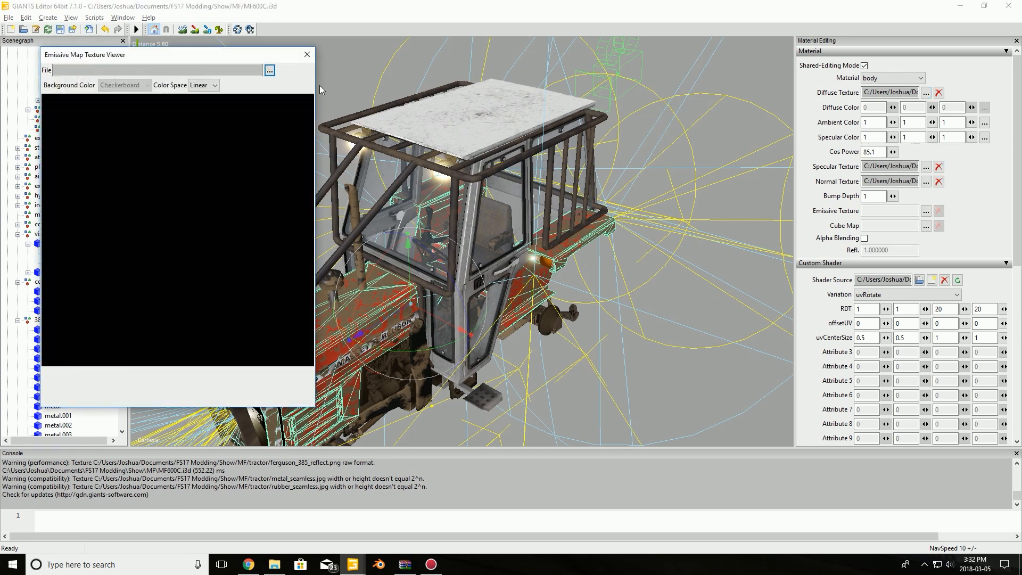
{"action": "key", "text": "Escape"}
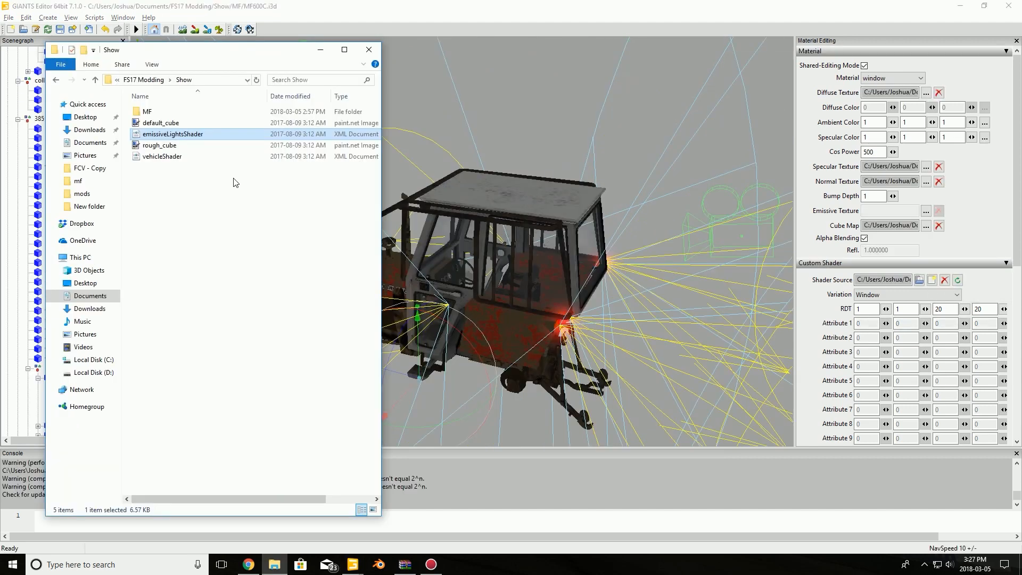
- Point out the vehicleShader and emissiveLightsShader files in the Show folder and return to GIANTS Editor
{"action": "left_click", "coordinate": [173, 156]}
{"action": "left_click", "coordinate": [186, 135]}
{"action": "left_click", "coordinate": [26, 302]}
- Select the body shape under 385 and examine its material's custom shader source, variation and attributes
{"action": "scroll", "coordinate": [56, 151], "scroll_direction": "up", "scroll_amount": 2}
{"action": "scroll", "coordinate": [56, 151], "scroll_direction": "up", "scroll_amount": 3}
{"action": "left_click", "coordinate": [52, 272]}
{"action": "scroll", "coordinate": [1019, 246], "scroll_direction": "down", "scroll_amount": 3}
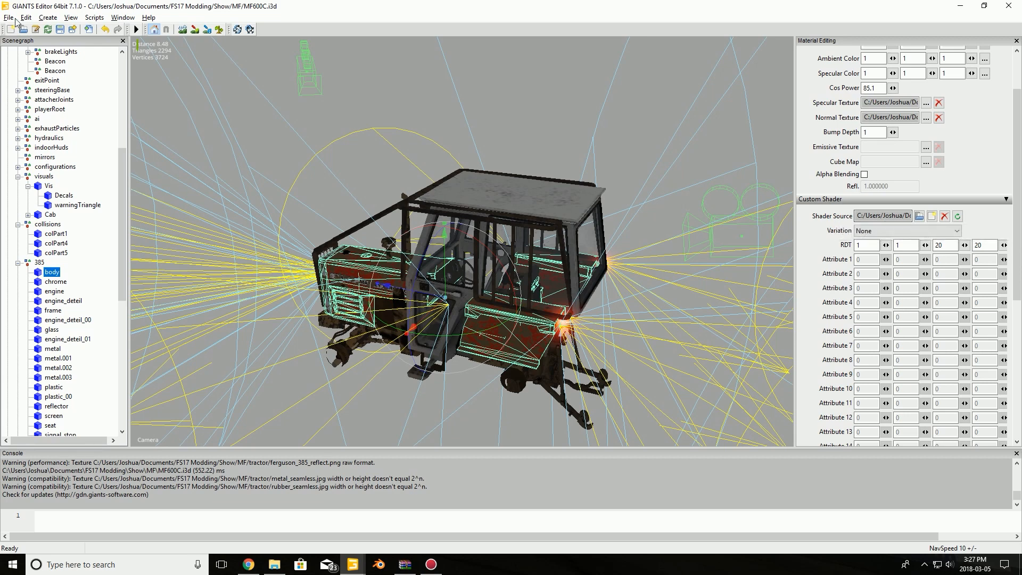
{"action": "left_click", "coordinate": [48, 17]}
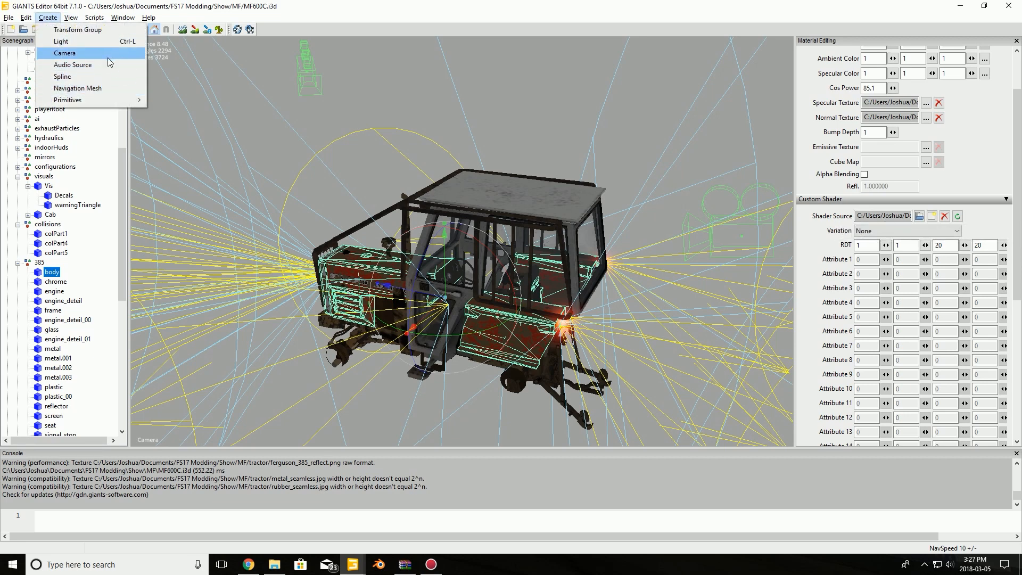
{"action": "left_click", "coordinate": [112, 42]}
- Set the body material's custom shader variation to colorMask and examine the effect on the tractor's hood and bodywork
{"action": "scroll", "coordinate": [507, 232], "scroll_direction": "up", "scroll_amount": 3}
{"action": "left_click_drag", "start_coordinate": [508, 232], "coordinate": [545, 215], "text": "alt"}
{"action": "scroll", "coordinate": [456, 245], "scroll_direction": "up", "scroll_amount": 4}
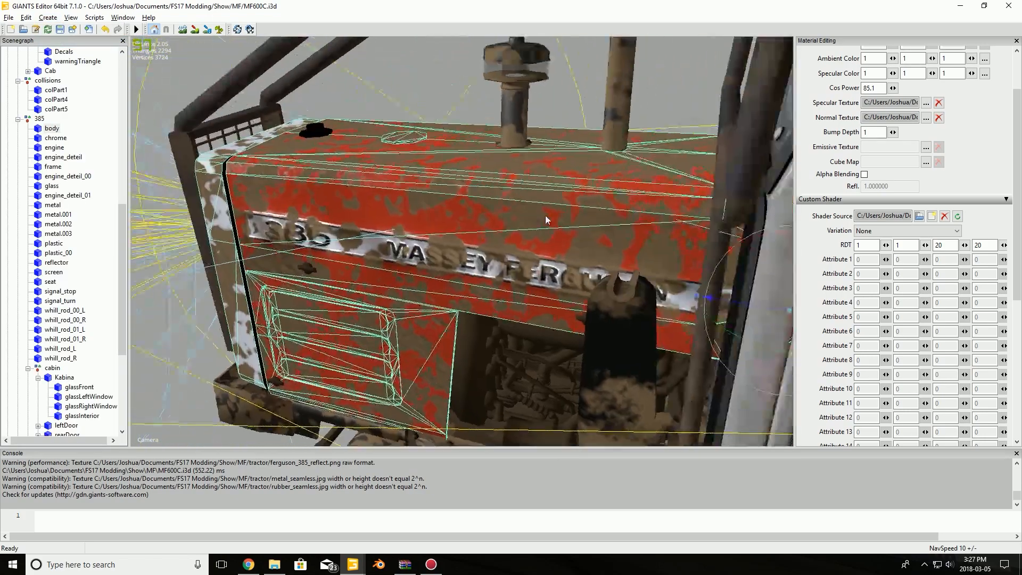
{"action": "left_click", "coordinate": [907, 234]}
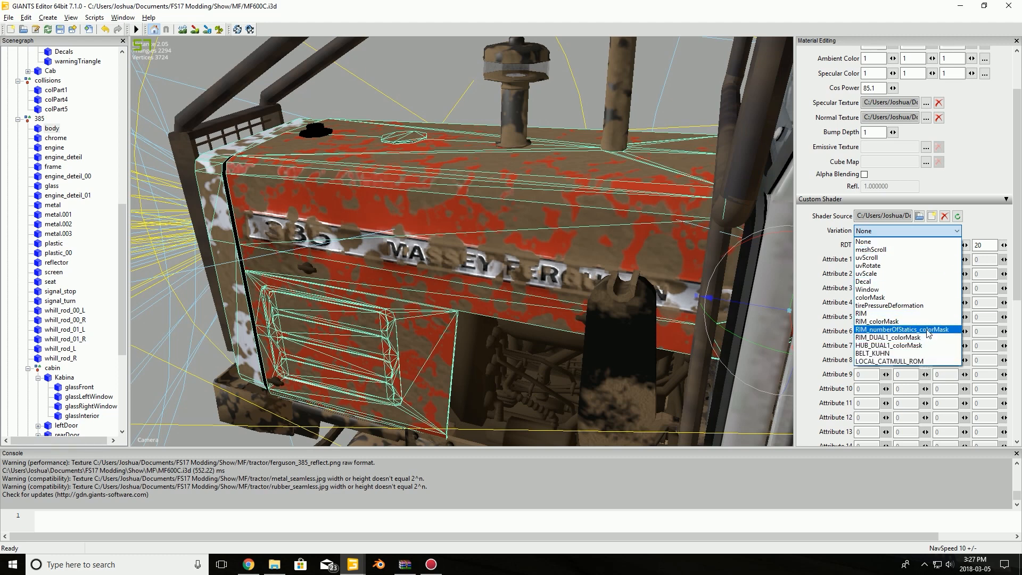
{"action": "left_click", "coordinate": [918, 297]}
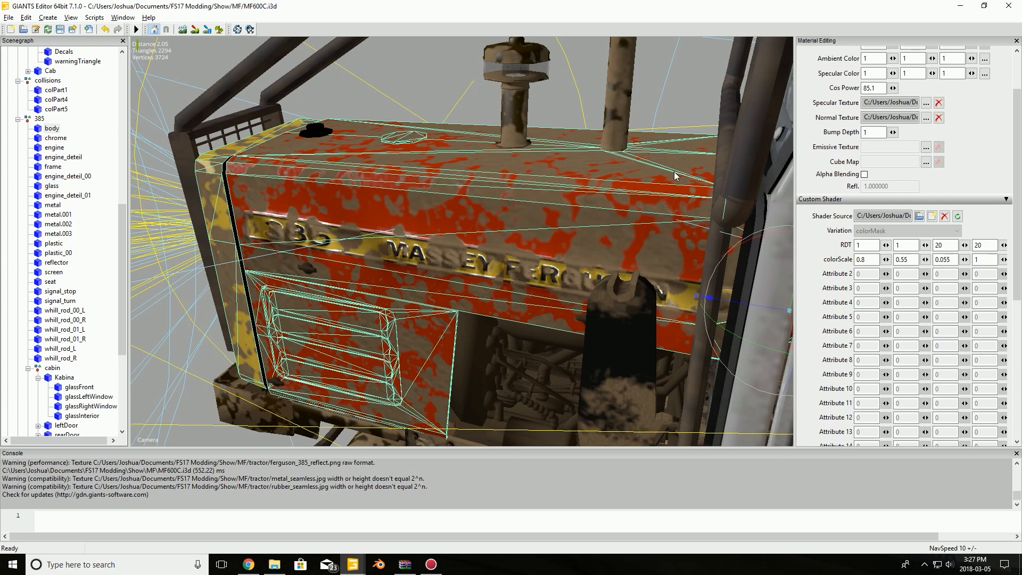
{"action": "scroll", "coordinate": [541, 206], "scroll_direction": "down", "scroll_amount": 8}
{"action": "scroll", "coordinate": [585, 218], "scroll_direction": "up", "scroll_amount": 5}
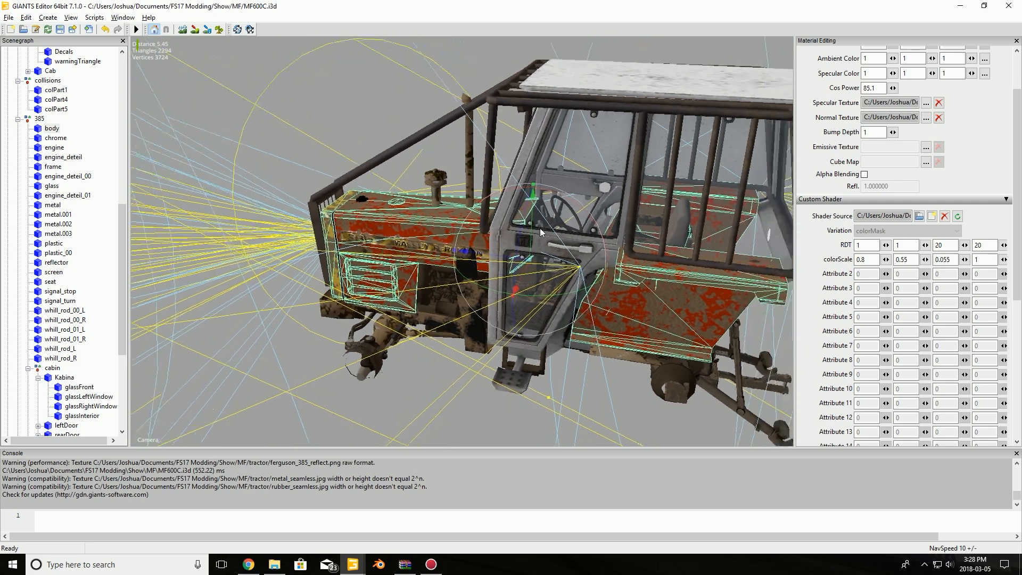
{"action": "scroll", "coordinate": [916, 291], "scroll_direction": "up", "scroll_amount": 2}
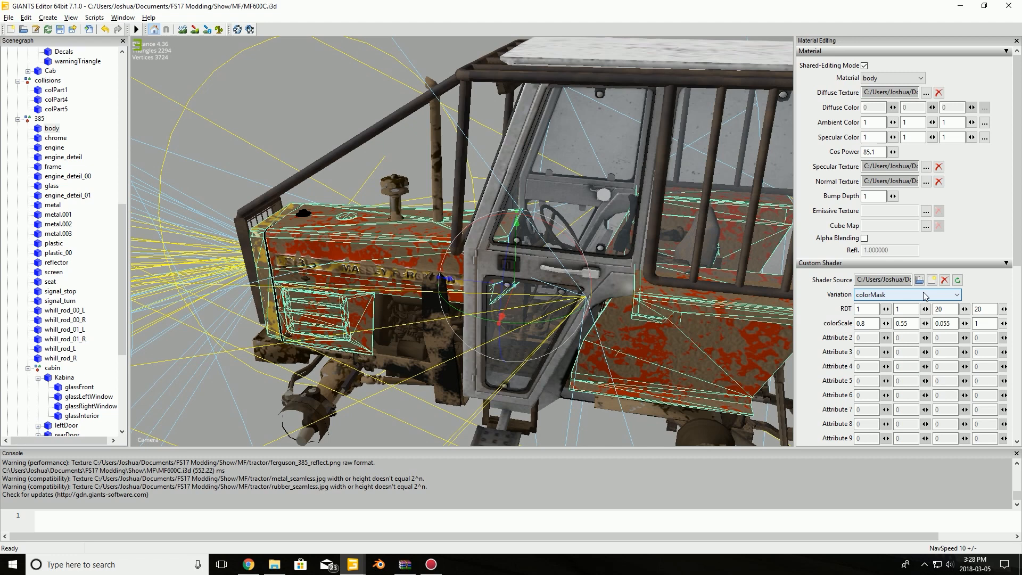
- Switch the body material's shader variation from colorMask to Window and inspect the hood surface up close
{"action": "left_click", "coordinate": [957, 295]}
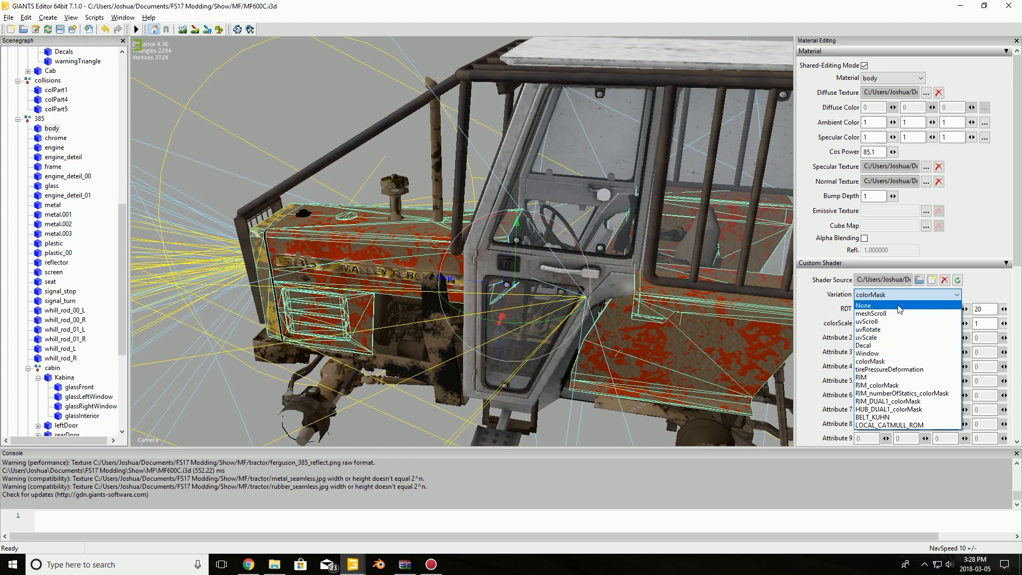
{"action": "left_click", "coordinate": [895, 362]}
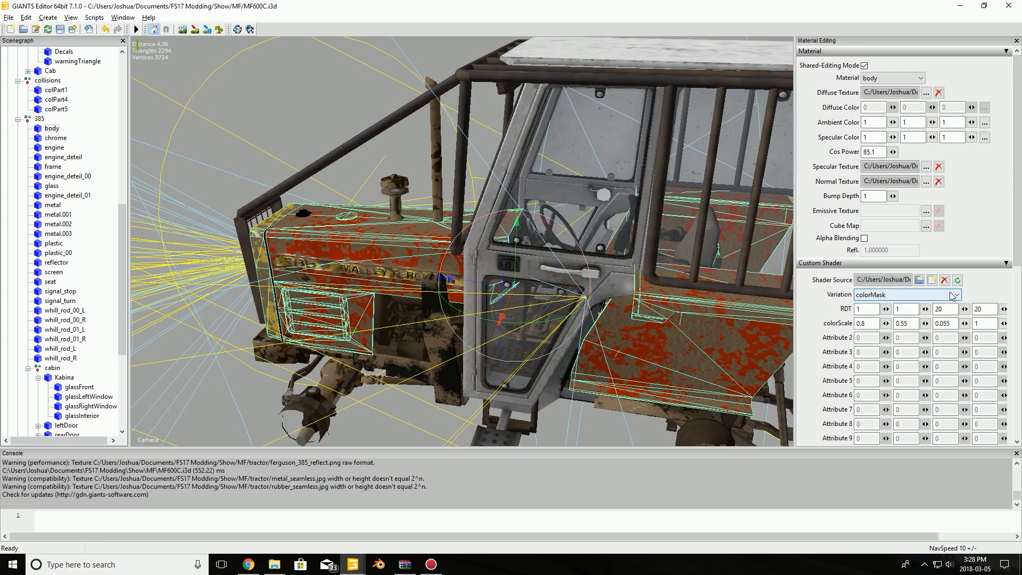
{"action": "left_click", "coordinate": [953, 296]}
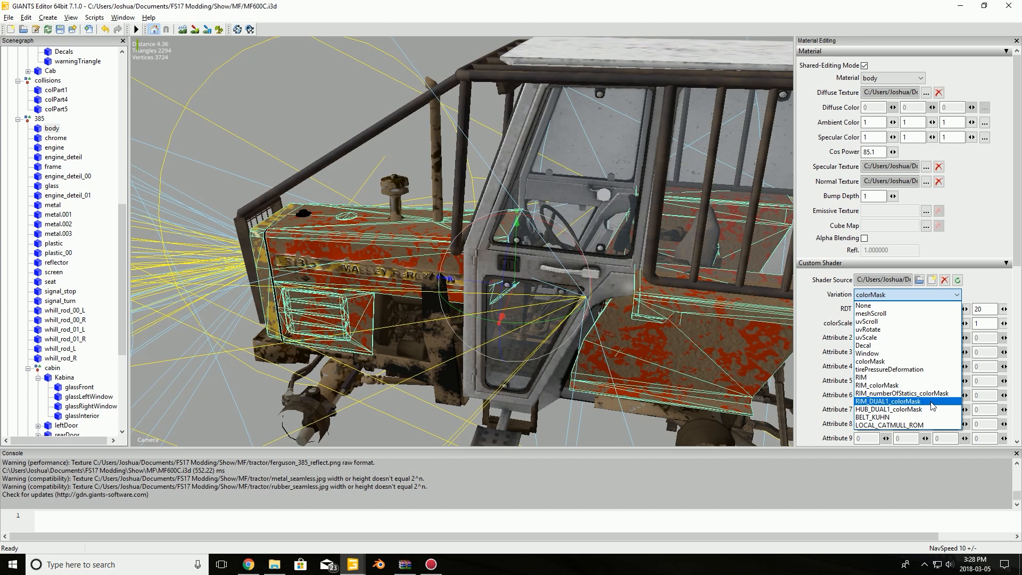
{"action": "left_click", "coordinate": [900, 353]}
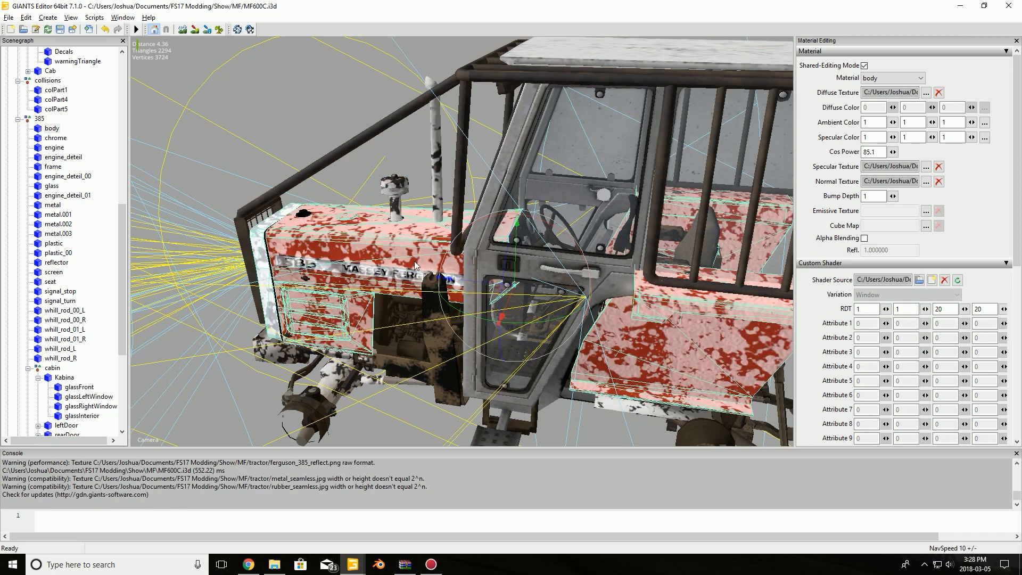
{"action": "scroll", "coordinate": [447, 277], "scroll_direction": "up", "scroll_amount": 2}
{"action": "scroll", "coordinate": [455, 279], "scroll_direction": "up", "scroll_amount": 8}
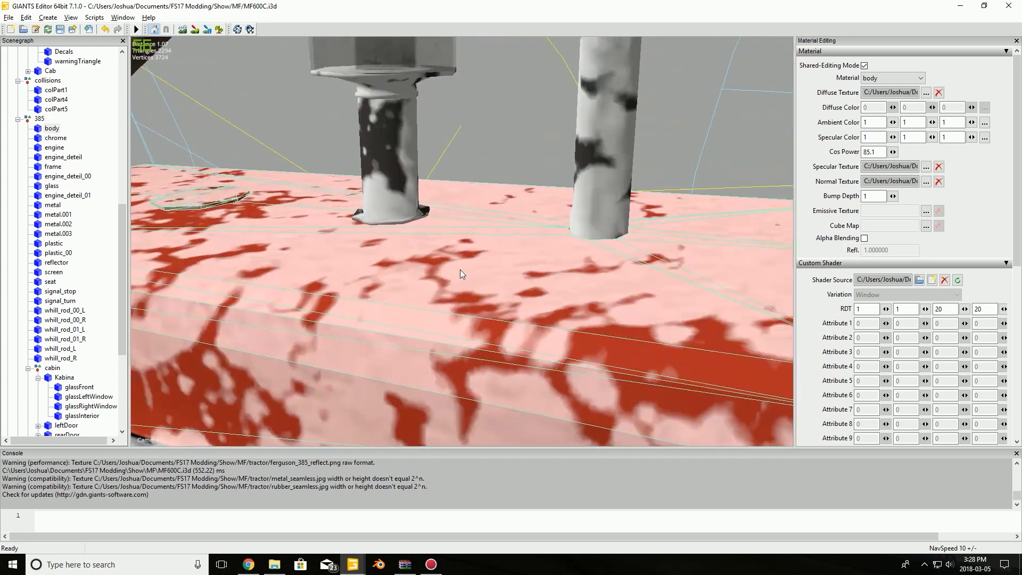
{"action": "left_click_drag", "start_coordinate": [460, 270], "coordinate": [440, 272], "text": "alt"}
{"action": "scroll", "coordinate": [452, 273], "scroll_direction": "up", "scroll_amount": 4}
{"action": "scroll", "coordinate": [449, 272], "scroll_direction": "down", "scroll_amount": 6}
{"action": "scroll", "coordinate": [429, 276], "scroll_direction": "down", "scroll_amount": 8}
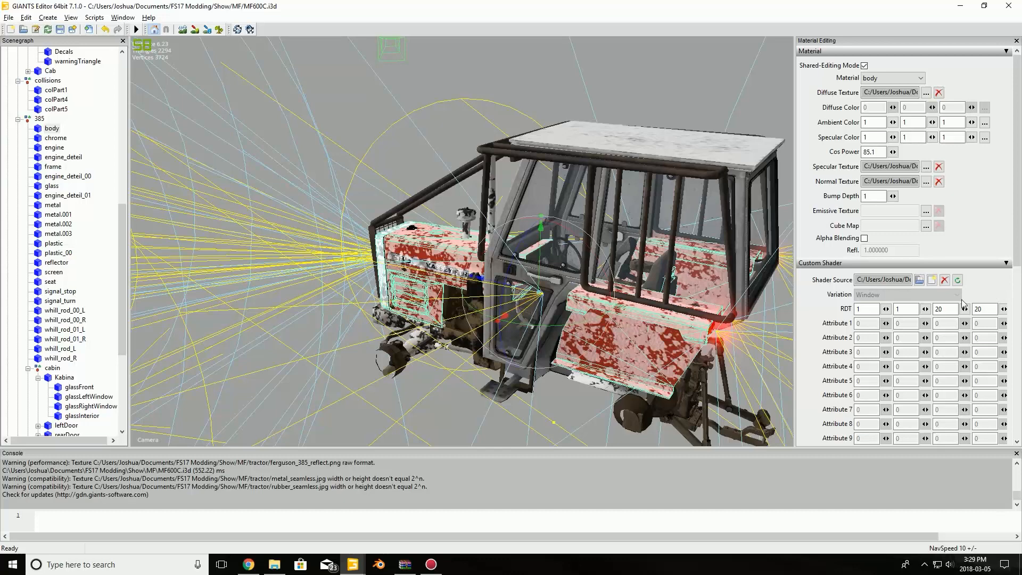
- Set the body material's shader variation to uvRotate, then review the list of other available variations
{"action": "left_click", "coordinate": [923, 295]}
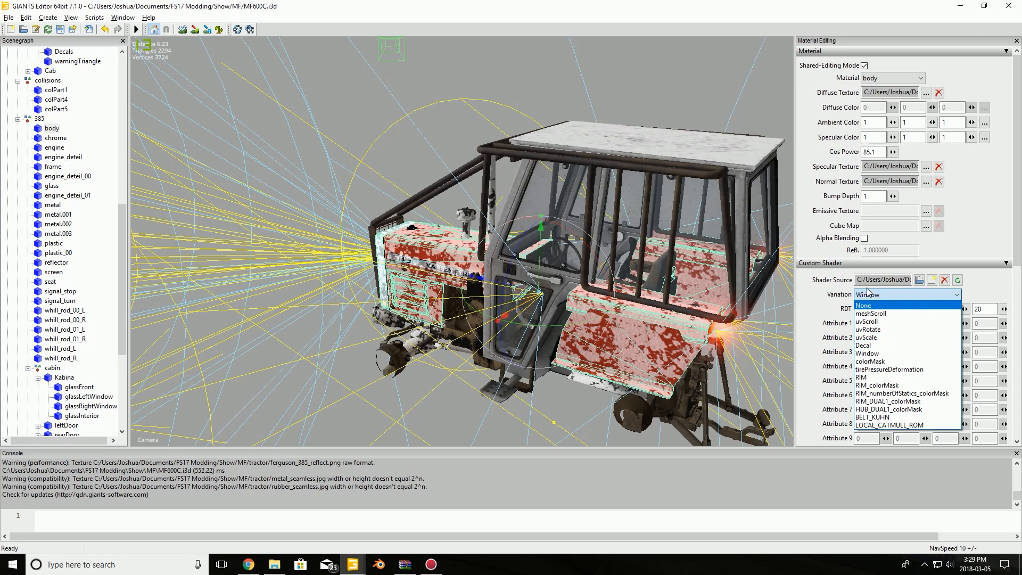
{"action": "left_click", "coordinate": [908, 330]}
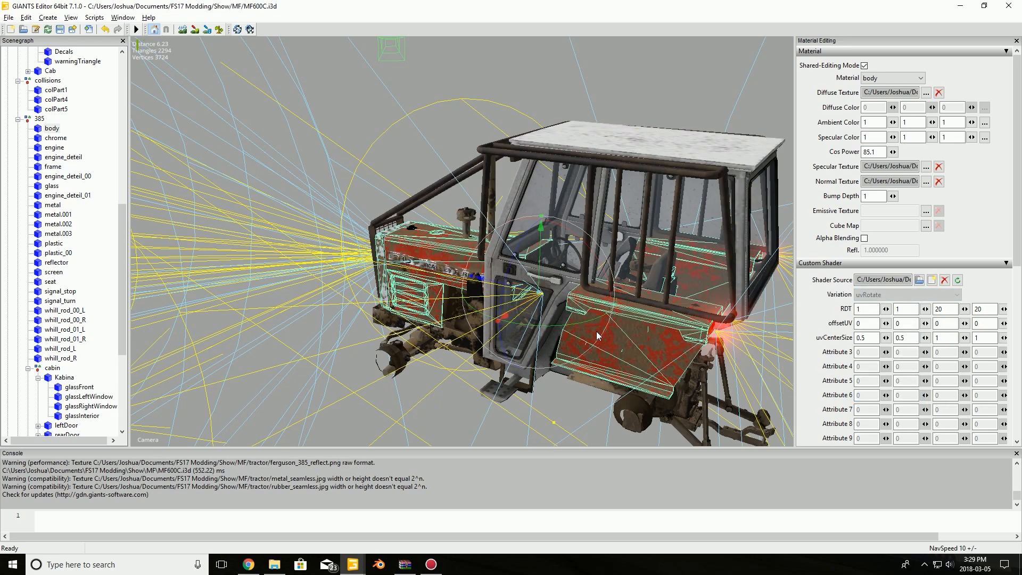
{"action": "scroll", "coordinate": [598, 336], "scroll_direction": "up", "scroll_amount": 5}
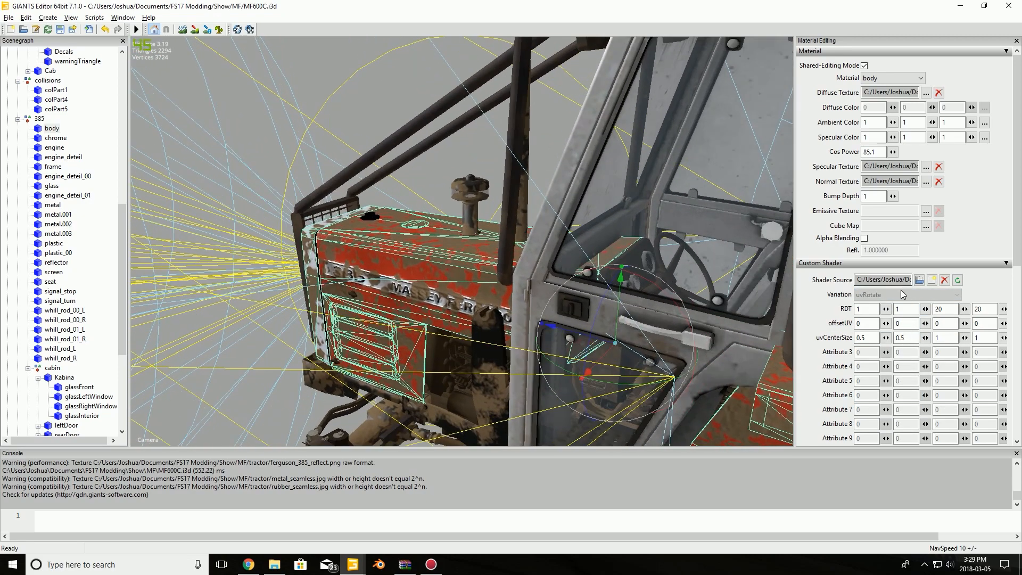
{"action": "left_click", "coordinate": [903, 295]}
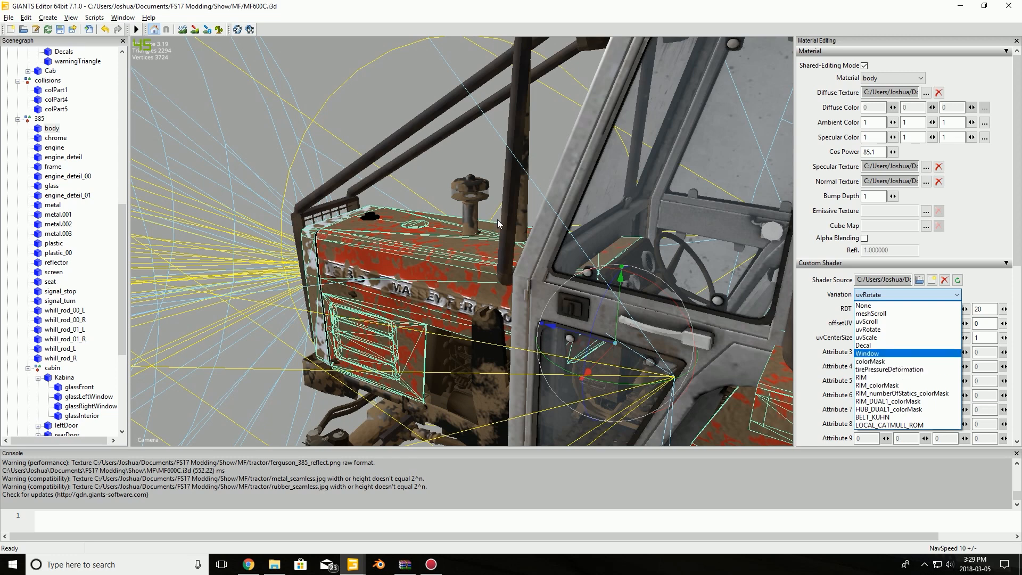
{"action": "left_click", "coordinate": [908, 285]}
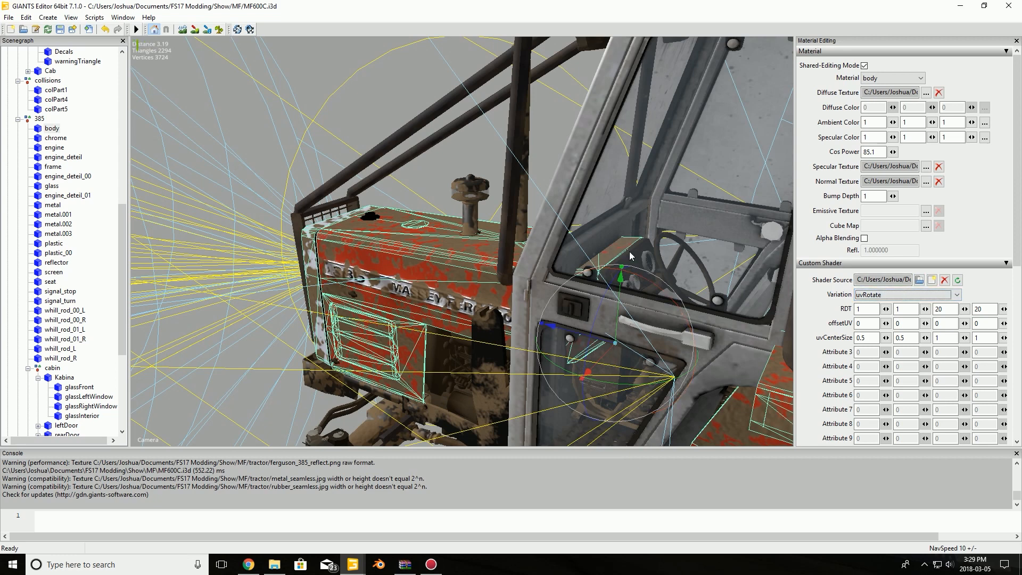
- Select the first orange corona under turnLeft and examine its material's custom shader source and variation
{"action": "scroll", "coordinate": [32, 168], "scroll_direction": "up", "scroll_amount": 11}
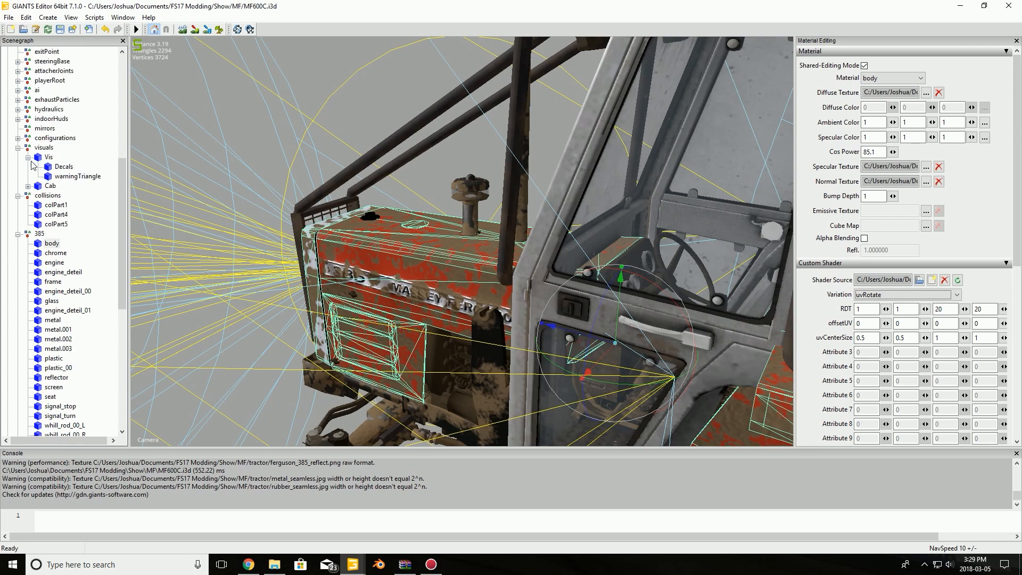
{"action": "left_click", "coordinate": [98, 176]}
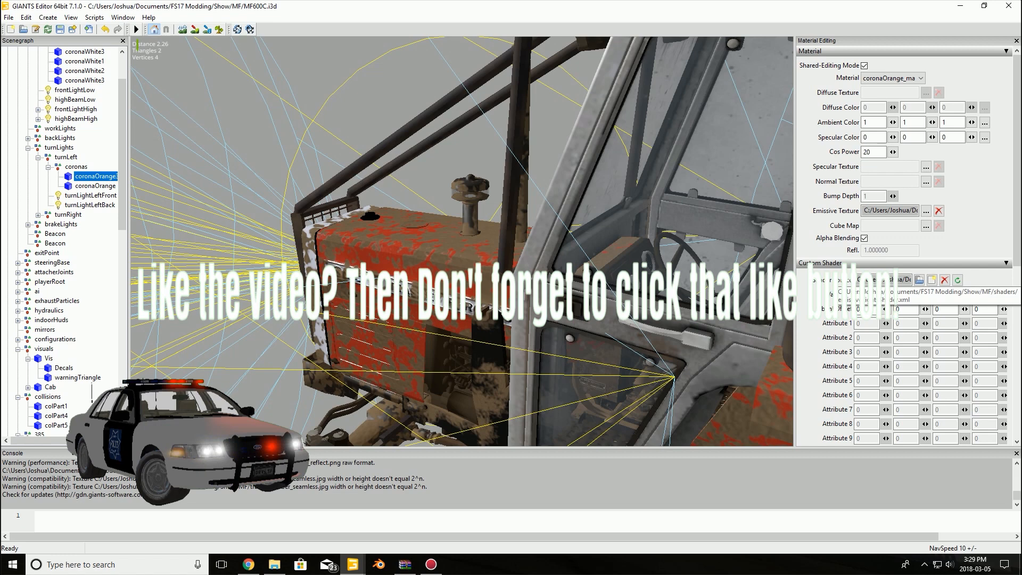
{"action": "scroll", "coordinate": [59, 136], "scroll_direction": "up", "scroll_amount": 2}
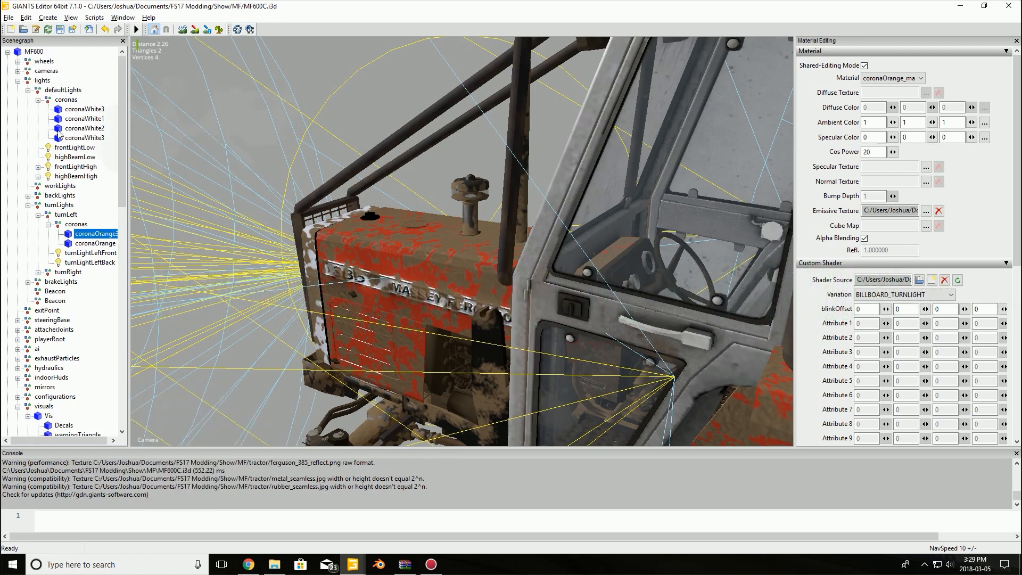
- Select the first coronaWhite3 under defaultLights and examine its light, available shader variations and shader source path
{"action": "left_click", "coordinate": [83, 111]}
{"action": "left_click_drag", "start_coordinate": [353, 205], "coordinate": [508, 255], "text": "alt"}
{"action": "scroll", "coordinate": [465, 252], "scroll_direction": "up", "scroll_amount": 5}
{"action": "scroll", "coordinate": [508, 254], "scroll_direction": "down", "scroll_amount": 1}
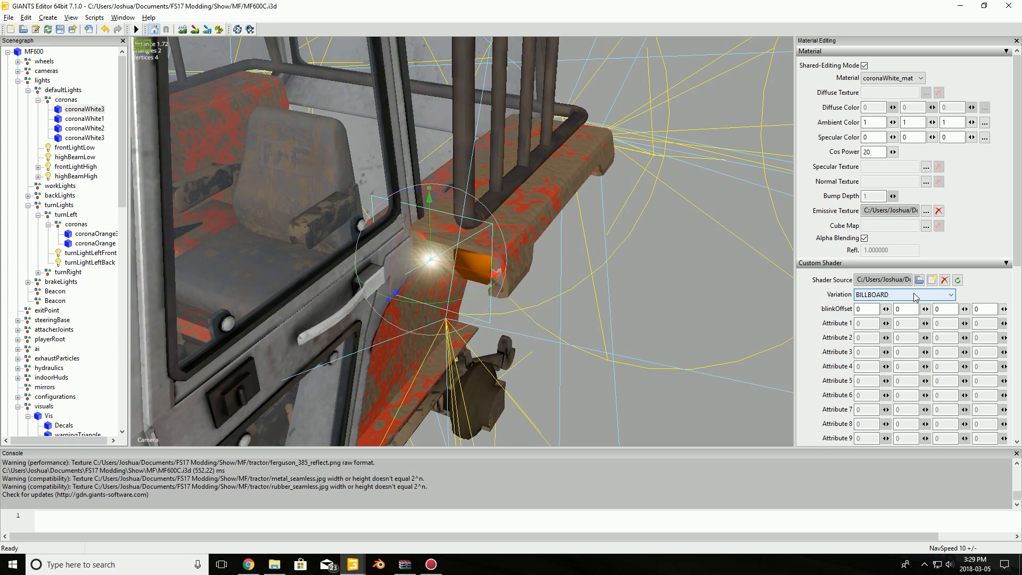
{"action": "left_click", "coordinate": [914, 296]}
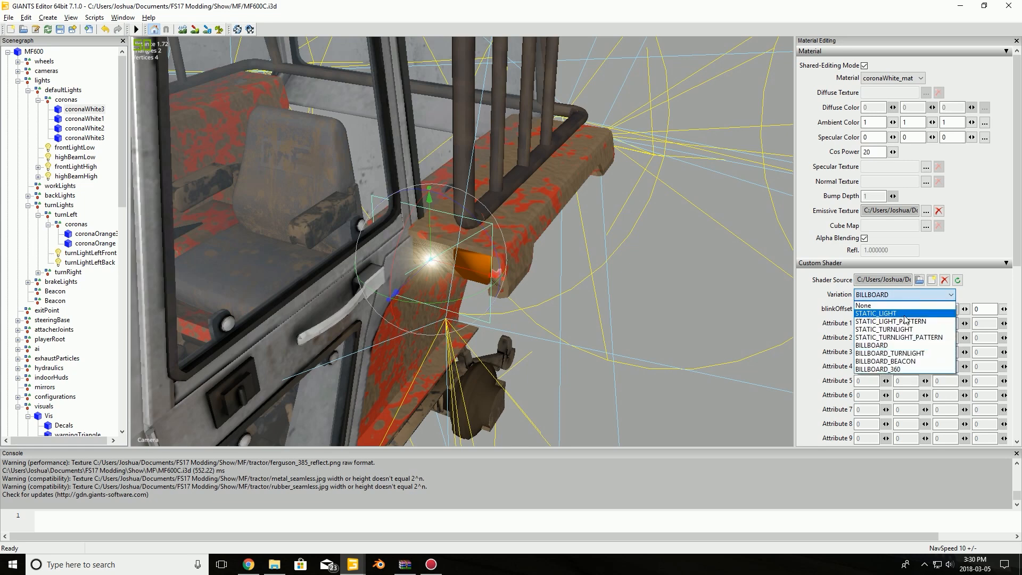
{"action": "left_click", "coordinate": [891, 280]}
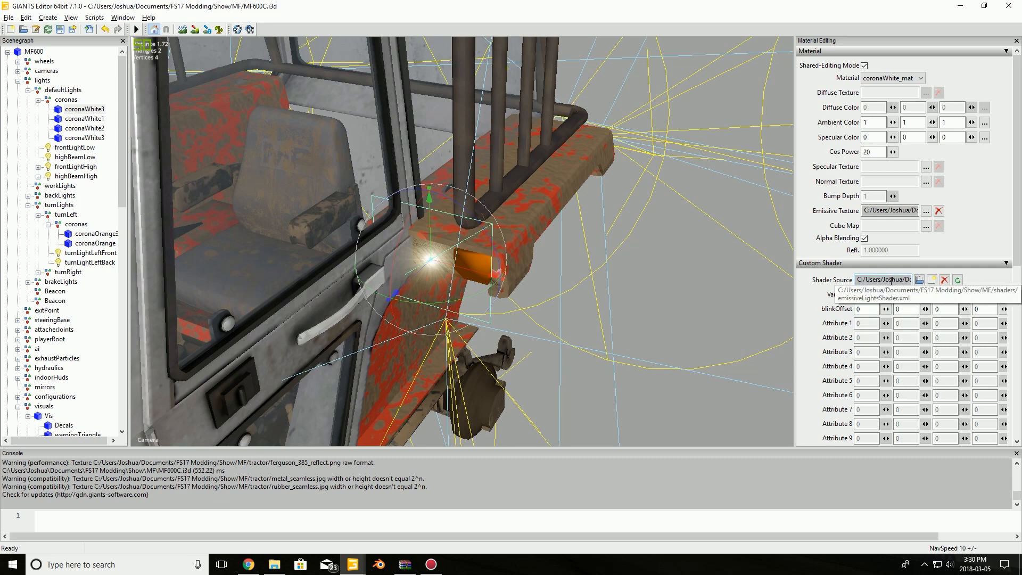
- View the shader files in the Show folder without loading one, and try to open the corona's shader source for editing
{"action": "left_click", "coordinate": [919, 280]}
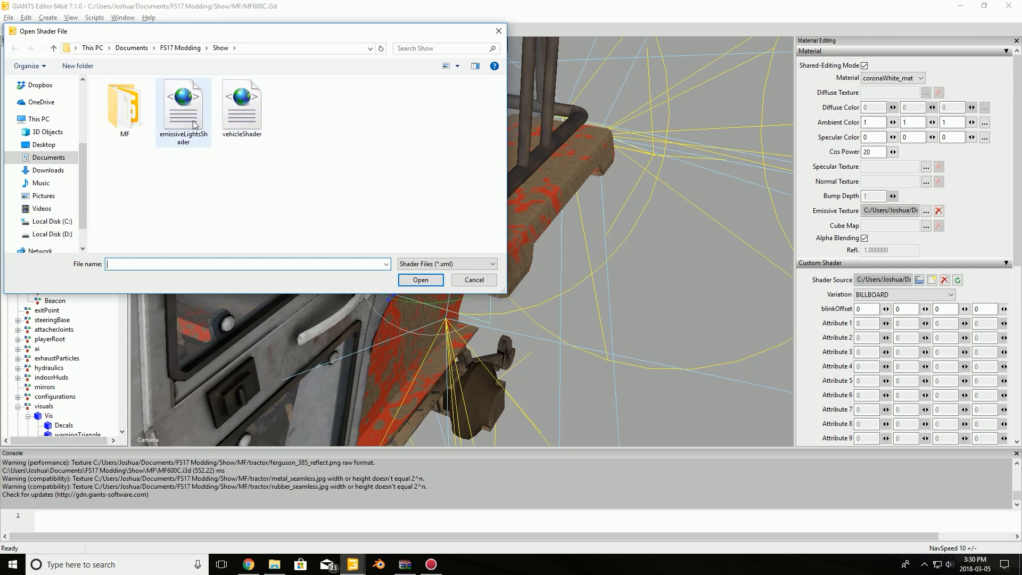
{"action": "left_click", "coordinate": [474, 280]}
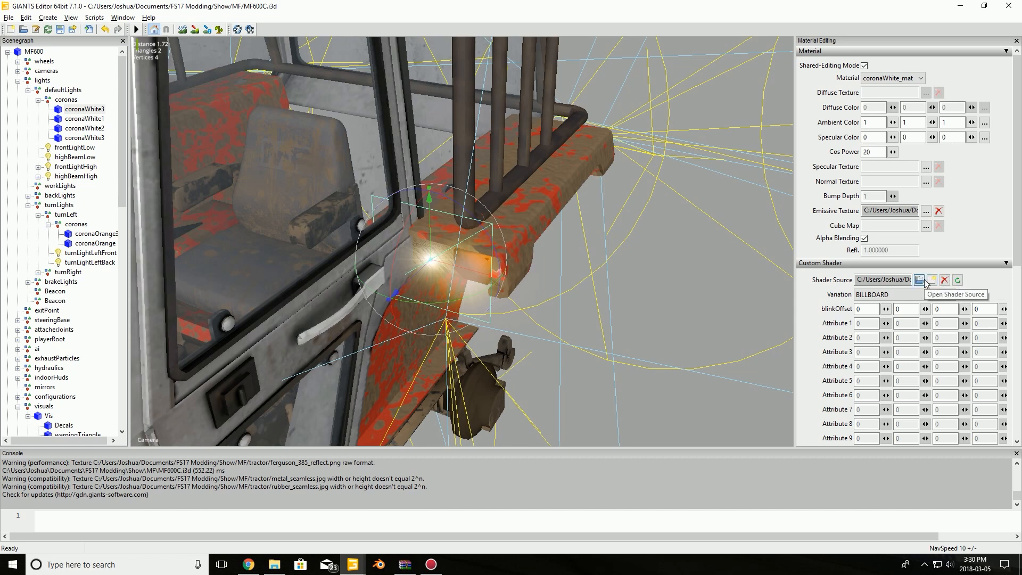
{"action": "left_click", "coordinate": [920, 280]}
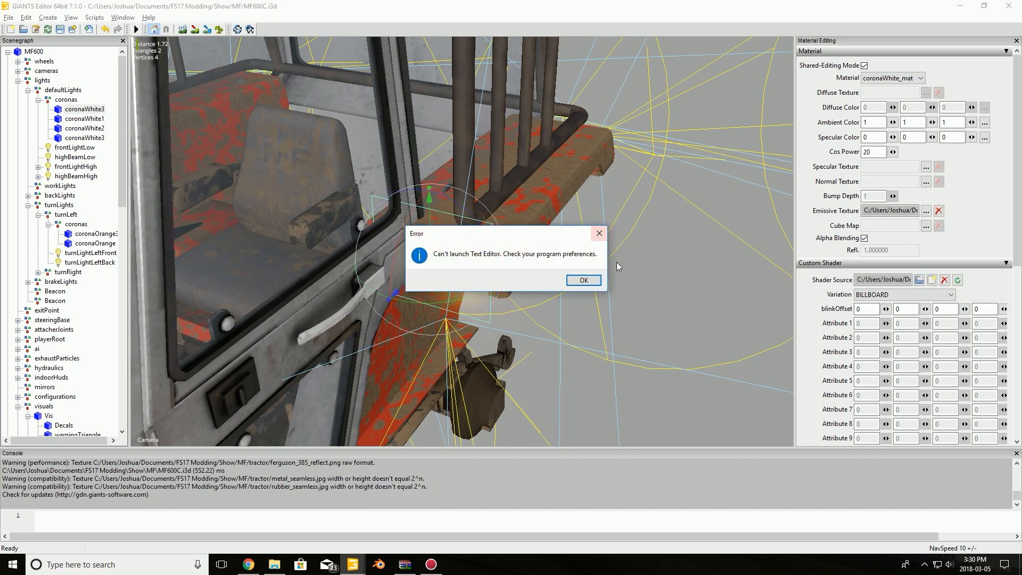
{"action": "left_click", "coordinate": [591, 281]}
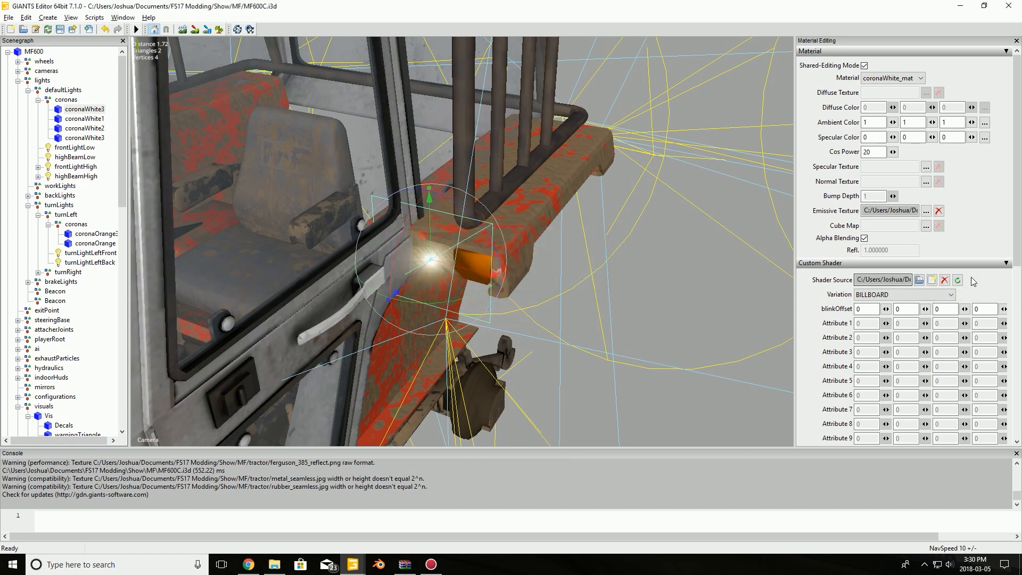
{"action": "left_click", "coordinate": [932, 280]}
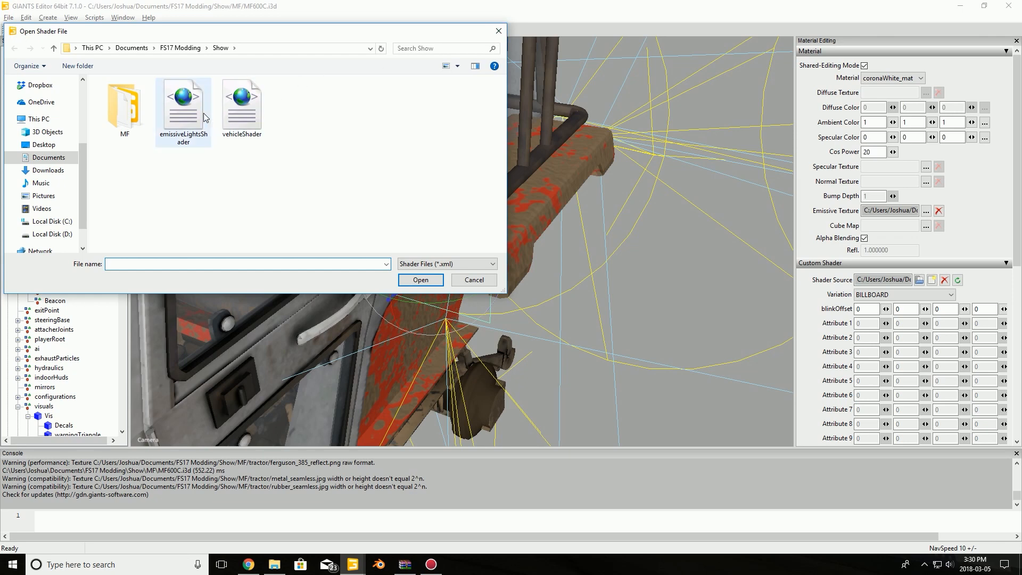
{"action": "left_click", "coordinate": [498, 31]}
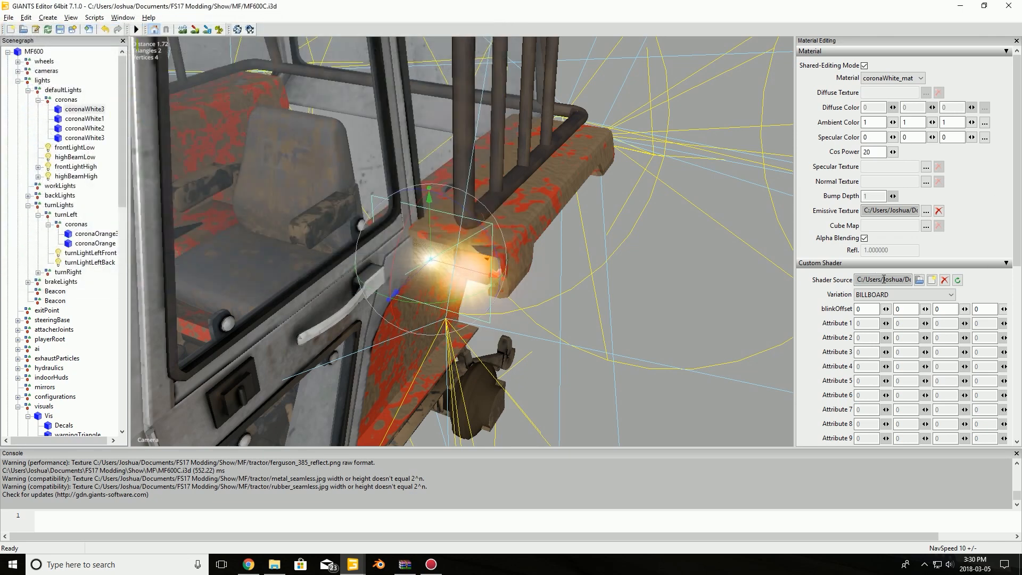
- Set the coronaWhite_mat material's shader variation to BILLBOARD_360 and inspect the corona on the tractor
{"action": "left_click", "coordinate": [895, 295]}
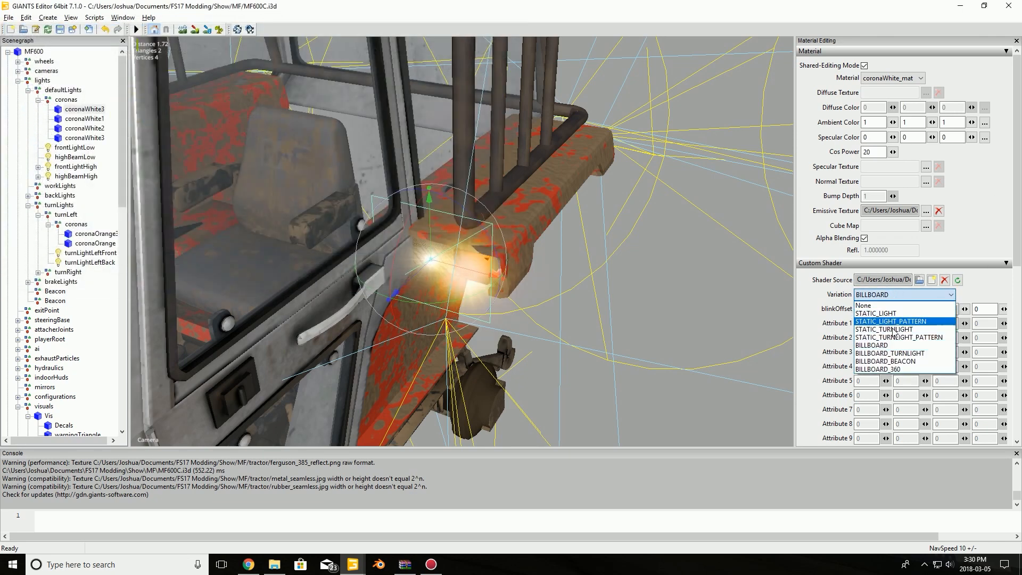
{"action": "left_click", "coordinate": [885, 368]}
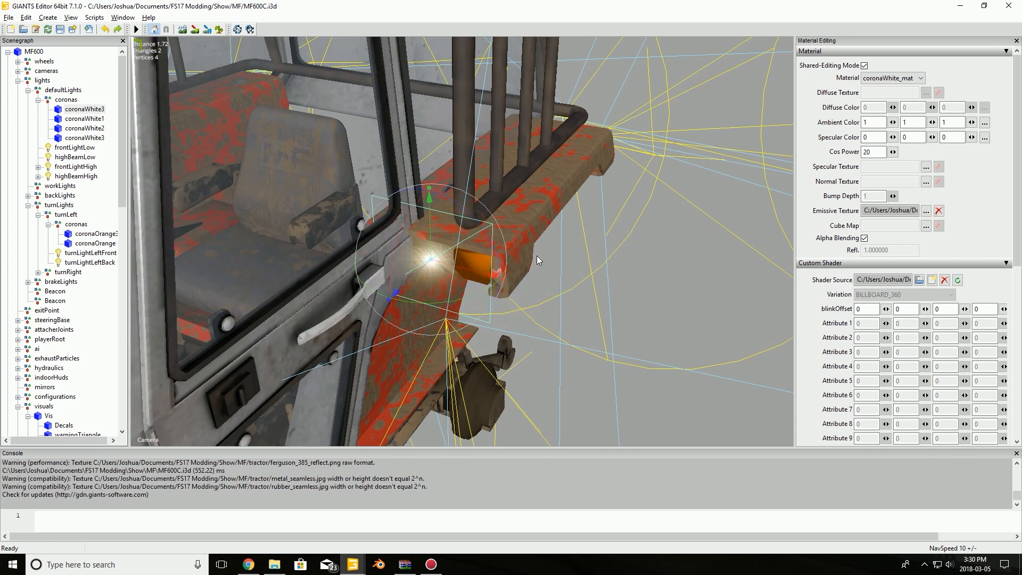
{"action": "left_click", "coordinate": [899, 297]}
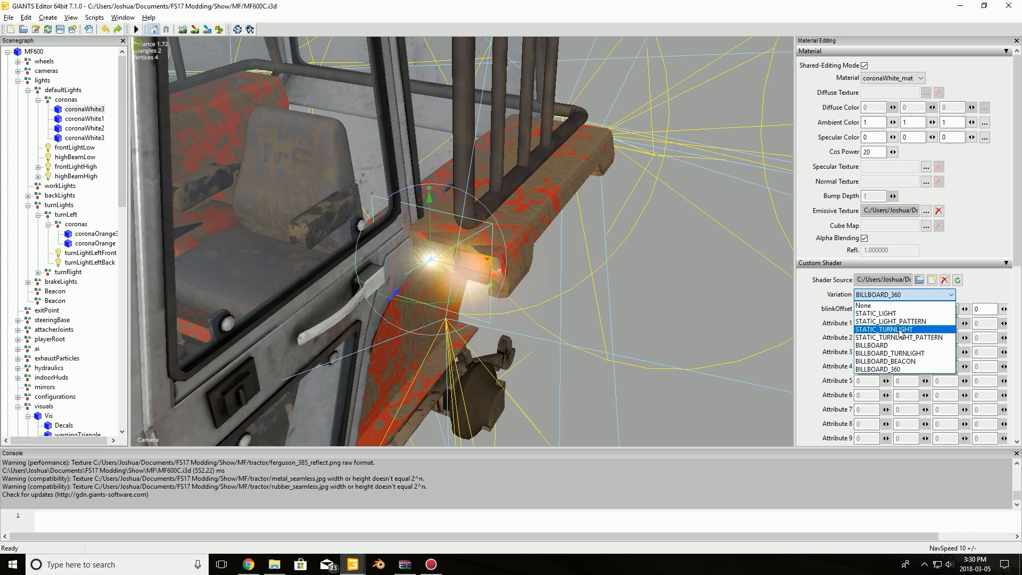
{"action": "left_click", "coordinate": [73, 371]}
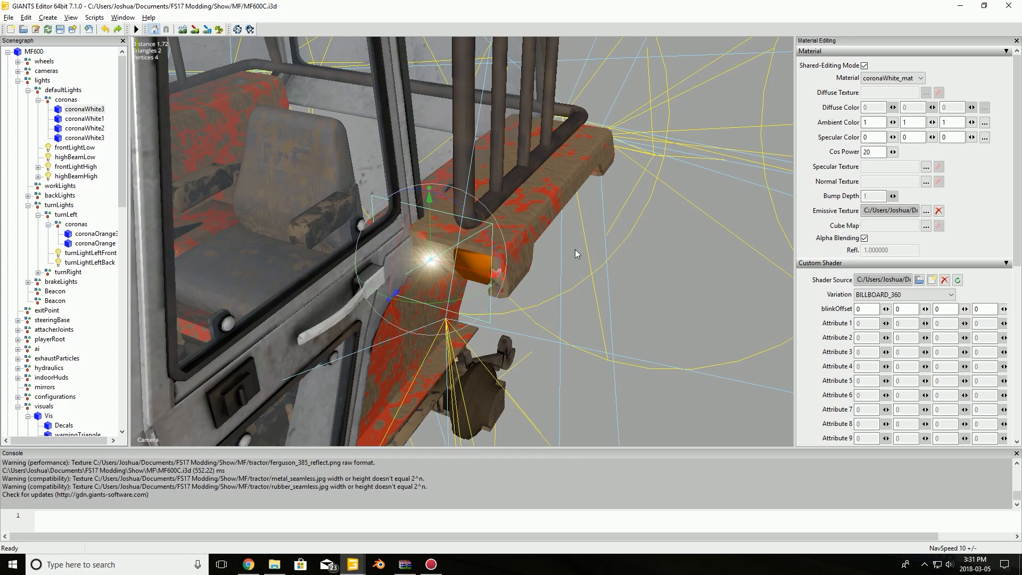
{"action": "scroll", "coordinate": [596, 223], "scroll_direction": "down", "scroll_amount": 5}
{"action": "left_click_drag", "start_coordinate": [596, 223], "coordinate": [546, 232], "text": "alt"}
{"action": "scroll", "coordinate": [546, 235], "scroll_direction": "down", "scroll_amount": 2}
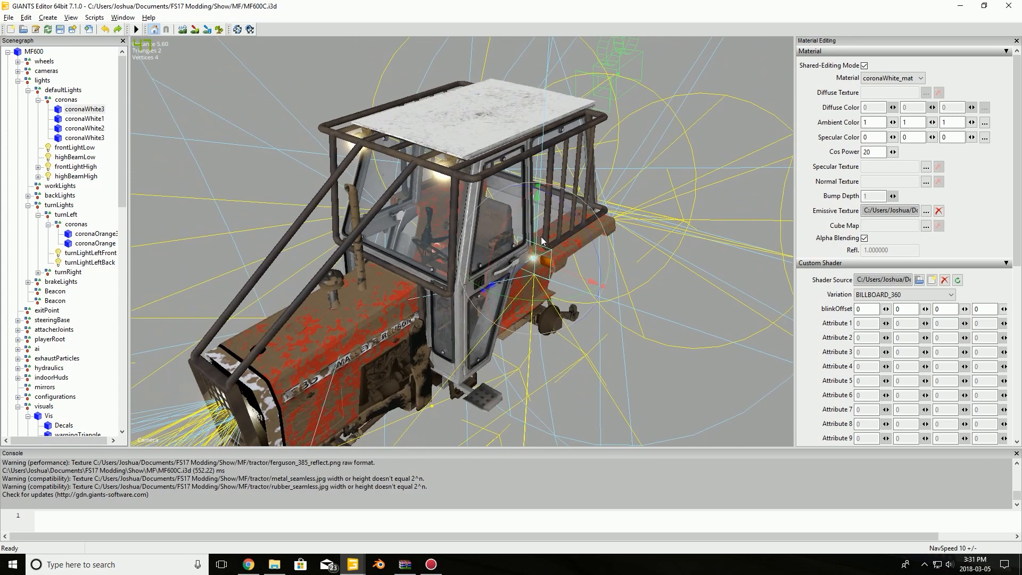